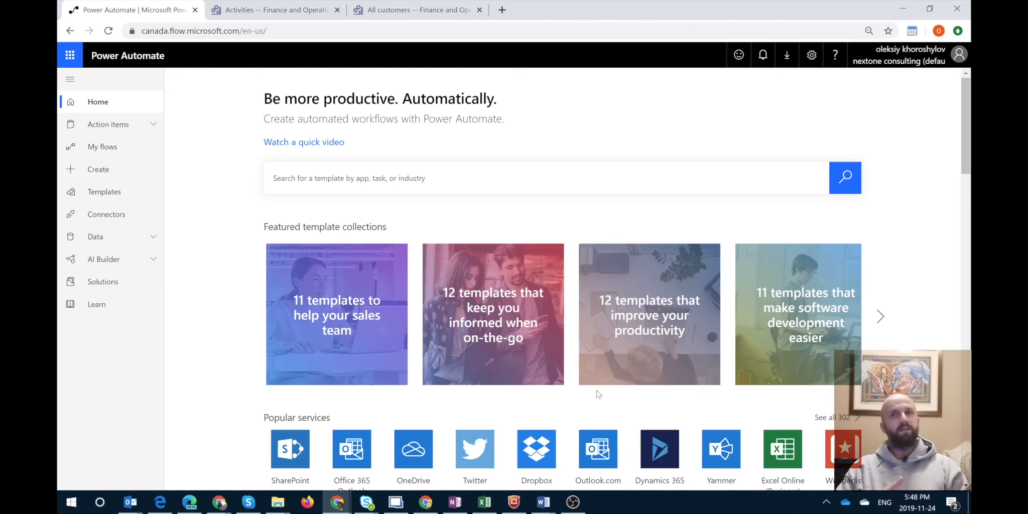
- Switch to the Finance and Operations activities list and check the customers associated with activities 00112, 00113 and 00376
{"action": "key", "text": "ctrl+Tab"}
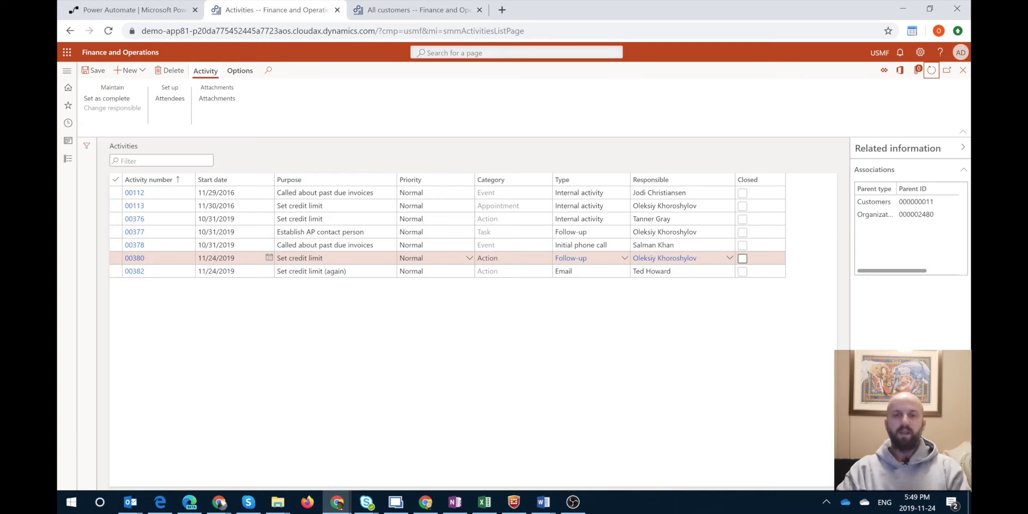
{"action": "left_click", "coordinate": [331, 193]}
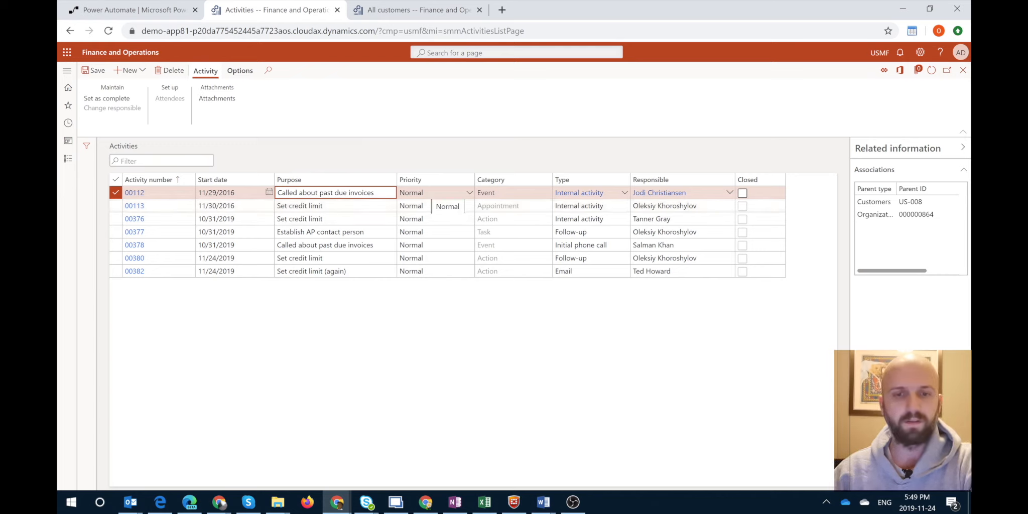
{"action": "left_click_drag", "start_coordinate": [935, 202], "coordinate": [899, 202]}
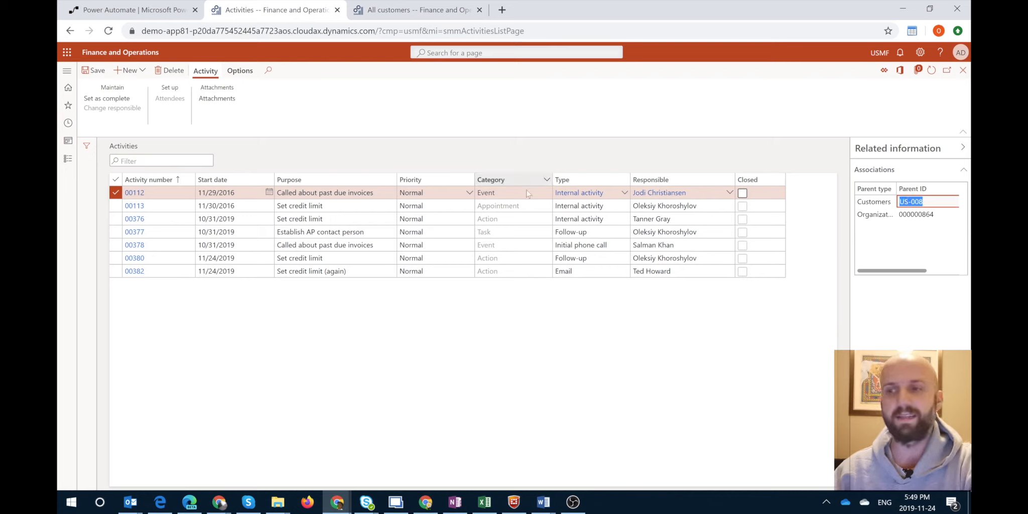
{"action": "left_click", "coordinate": [530, 206]}
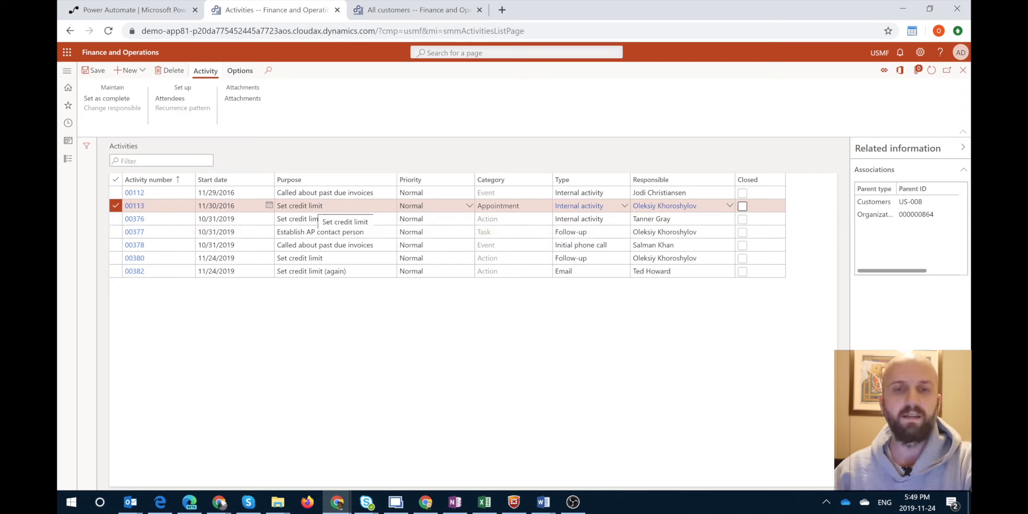
{"action": "left_click", "coordinate": [432, 219]}
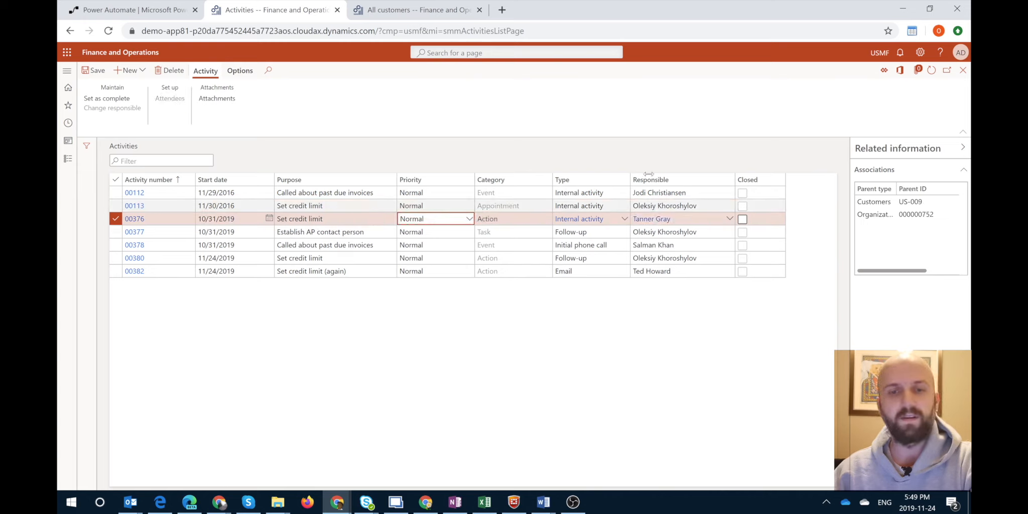
{"action": "left_click_drag", "start_coordinate": [925, 201], "coordinate": [898, 202]}
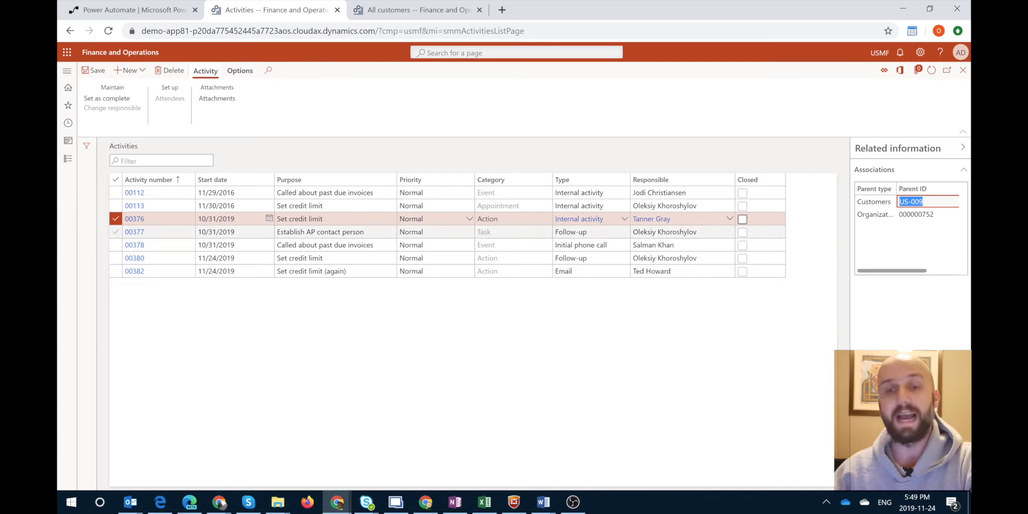
- Check the customers associated with activities 00377, 00378, 00380 and 00382 and compare them with the all customers list
{"action": "left_click", "coordinate": [433, 232]}
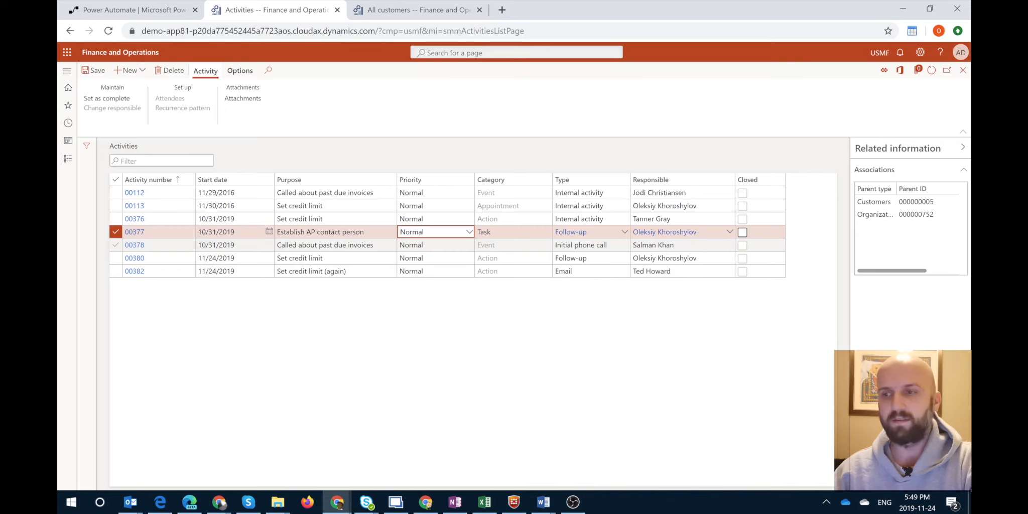
{"action": "left_click", "coordinate": [433, 244]}
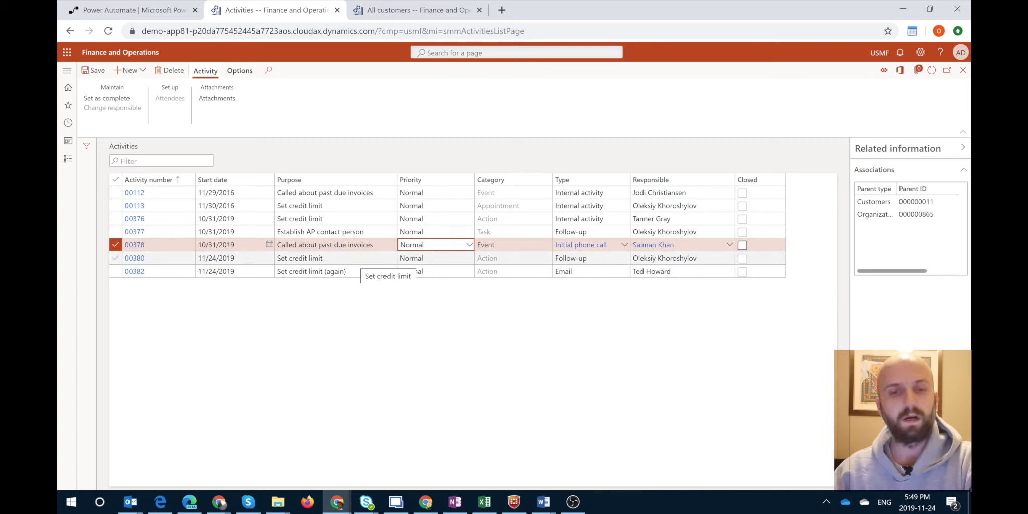
{"action": "left_click", "coordinate": [358, 258]}
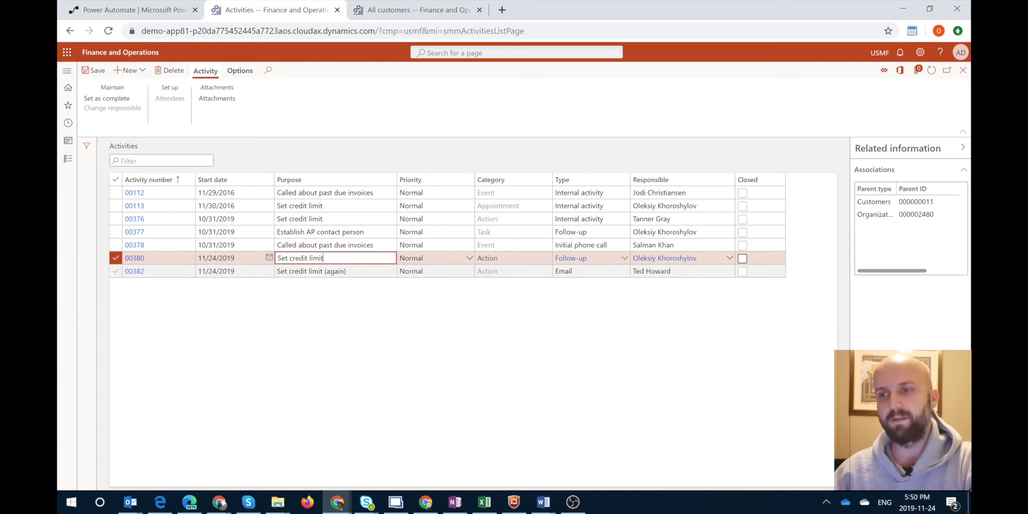
{"action": "left_click", "coordinate": [338, 271]}
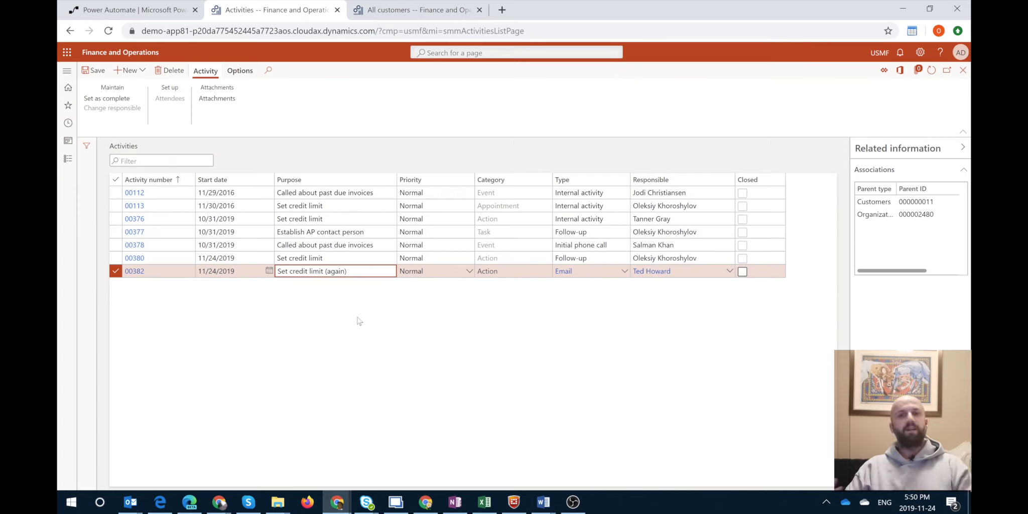
{"action": "left_click", "coordinate": [340, 156]}
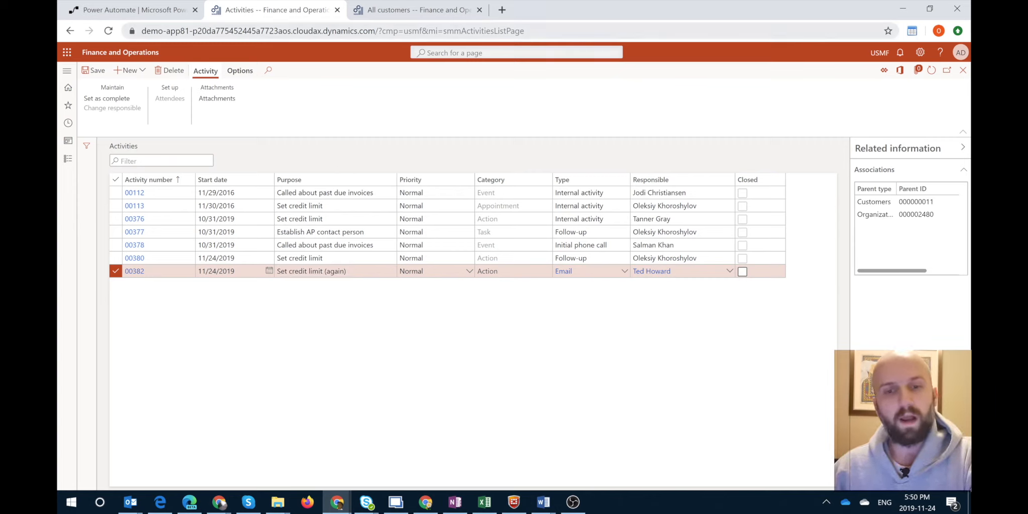
{"action": "left_click", "coordinate": [377, 16]}
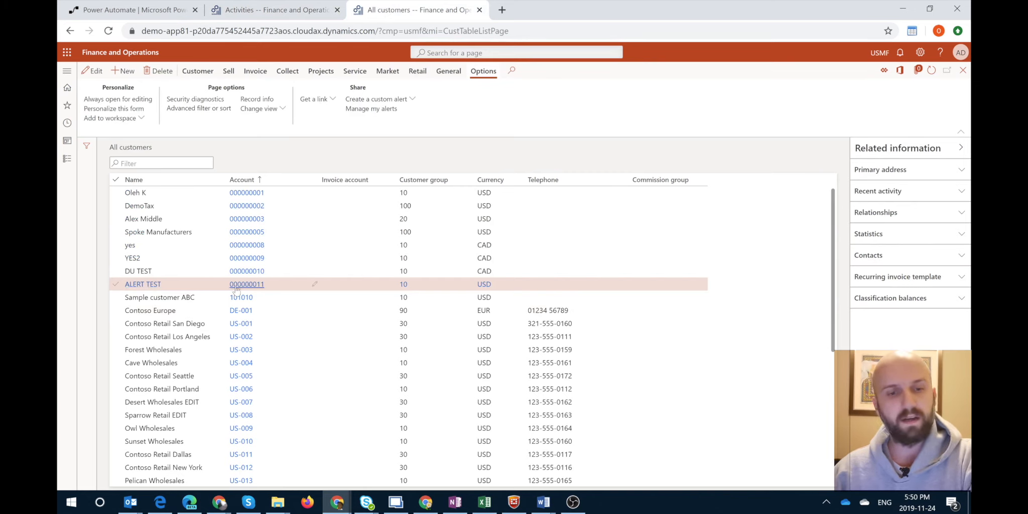
{"action": "left_click", "coordinate": [271, 10]}
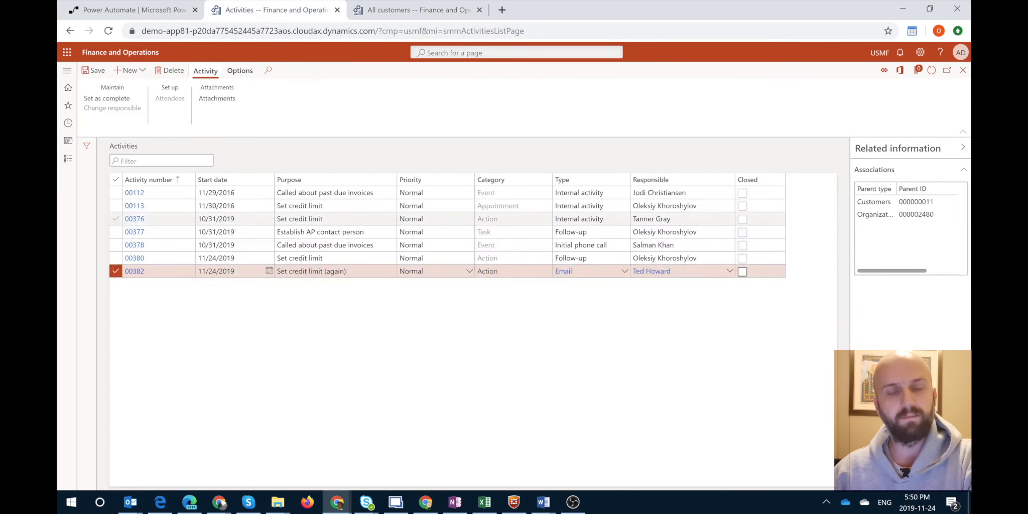
{"action": "left_click", "coordinate": [318, 245]}
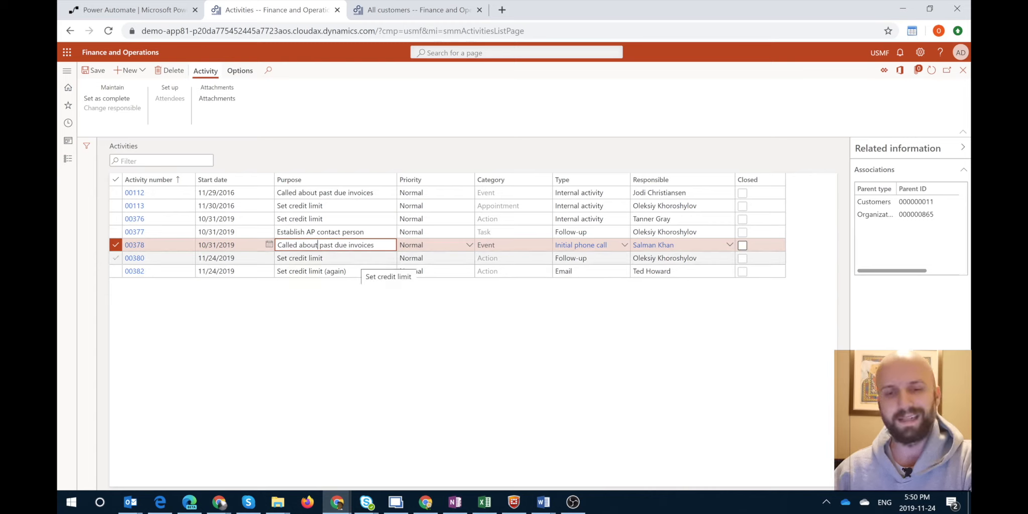
- Edit the ALERT TEST customer, set its credit limit to 10,000, and close the record
{"action": "left_click", "coordinate": [401, 10]}
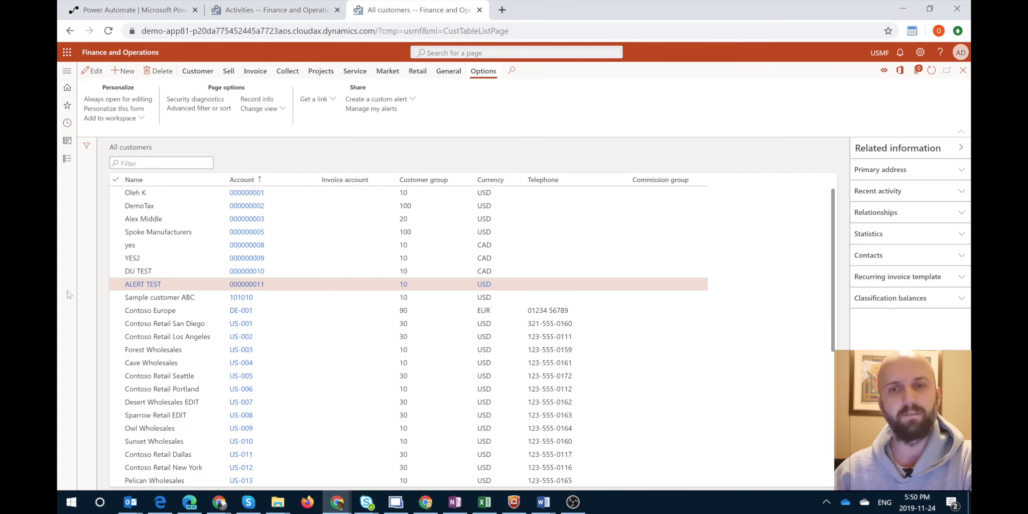
{"action": "left_click", "coordinate": [144, 286]}
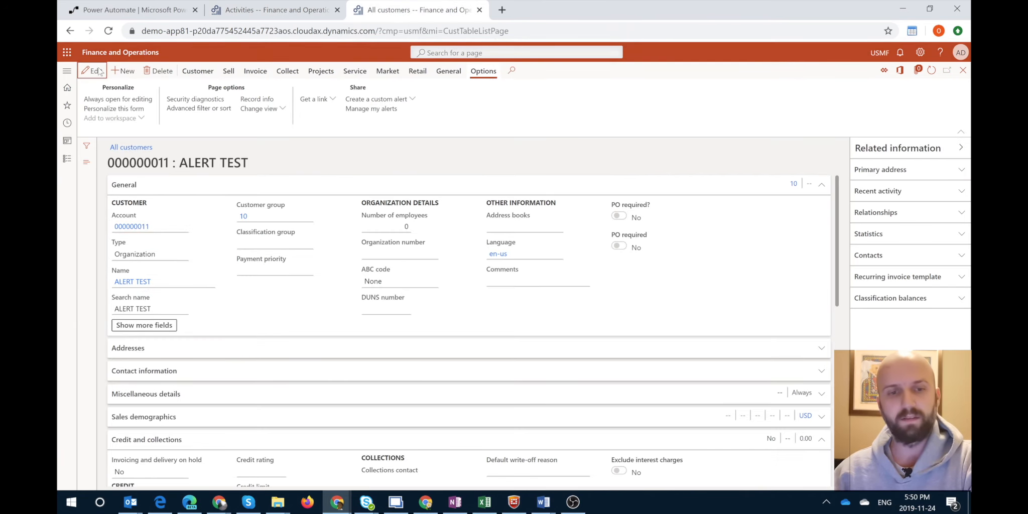
{"action": "scroll", "coordinate": [200, 237], "scroll_direction": "down", "scroll_amount": 4}
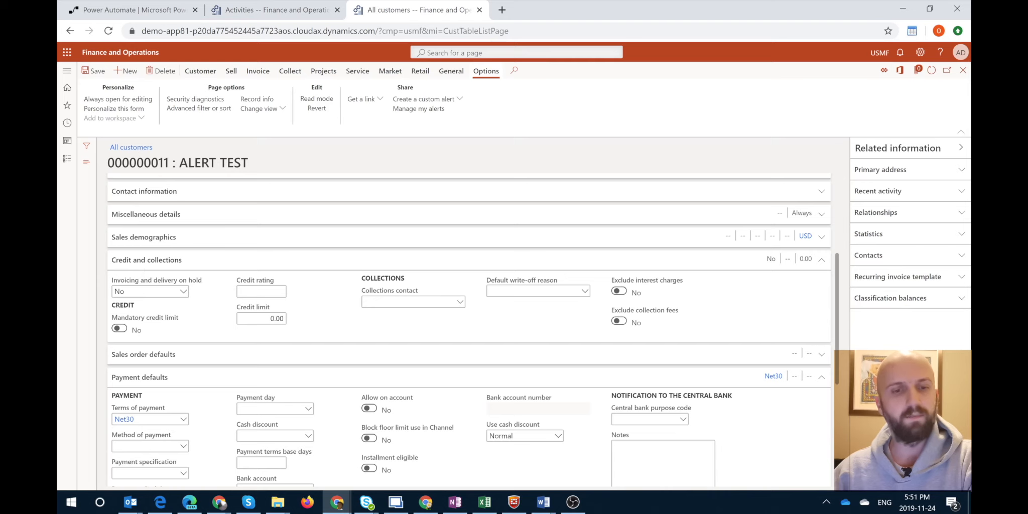
{"action": "left_click", "coordinate": [266, 318]}
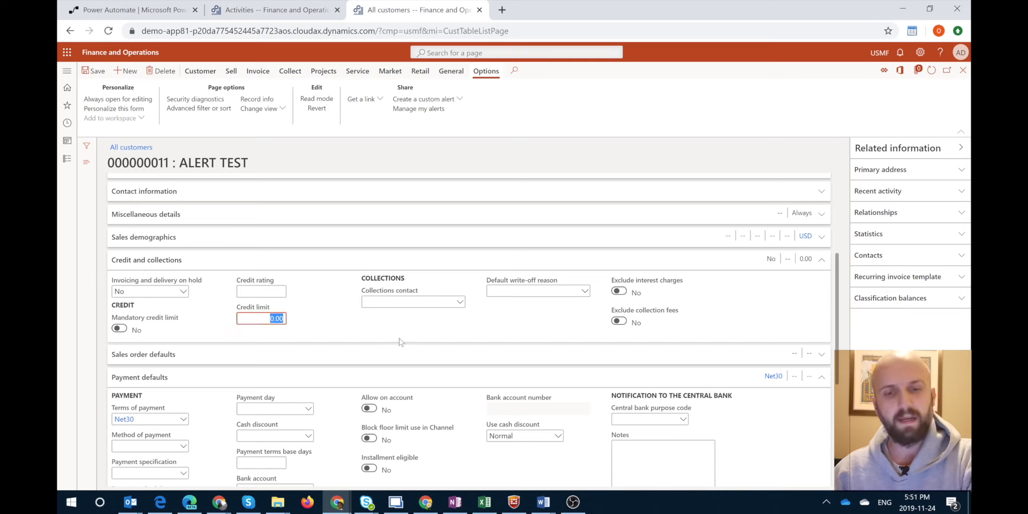
{"action": "type", "text": "10000"}
{"action": "key", "text": "Tab"}
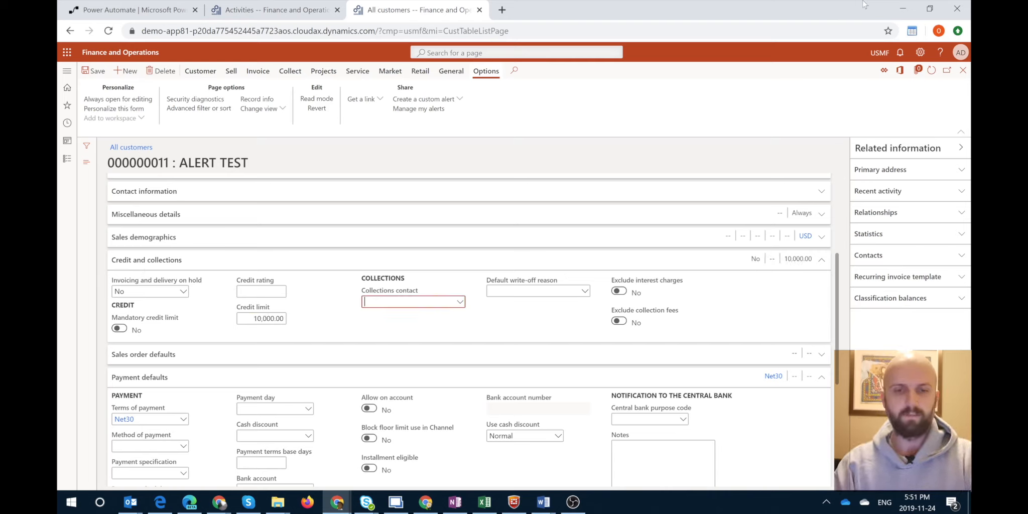
{"action": "left_click", "coordinate": [963, 70]}
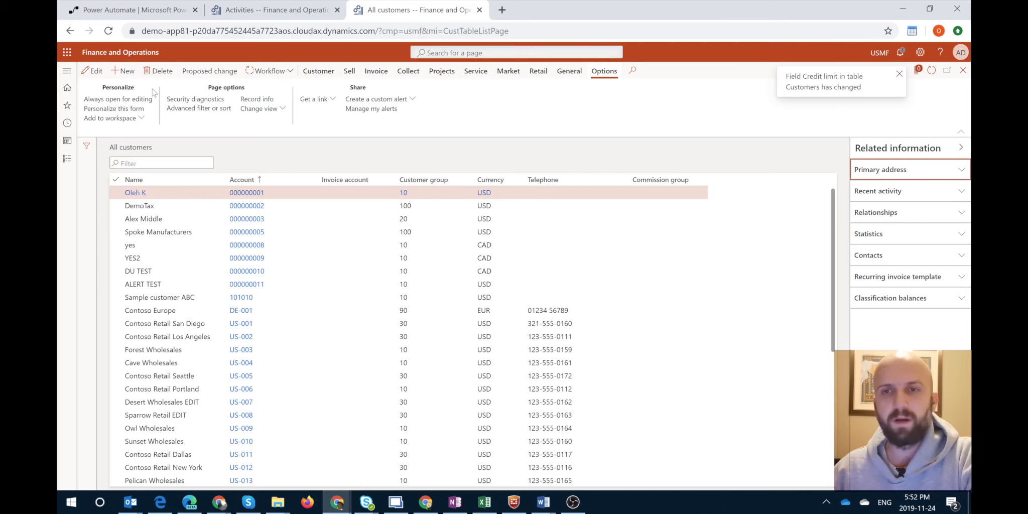
- Review the credit limit change notification in the action center
{"action": "left_click", "coordinate": [901, 52]}
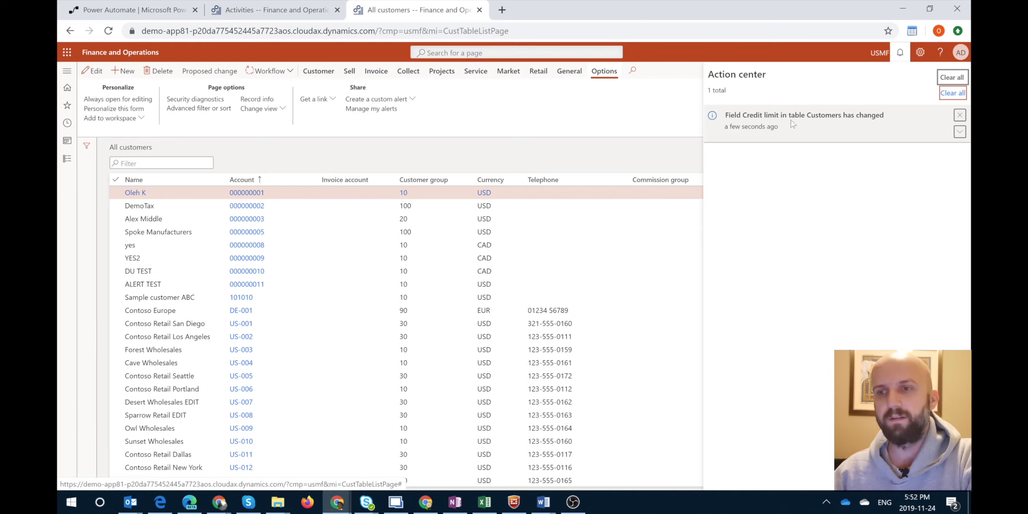
{"action": "left_click", "coordinate": [602, 119]}
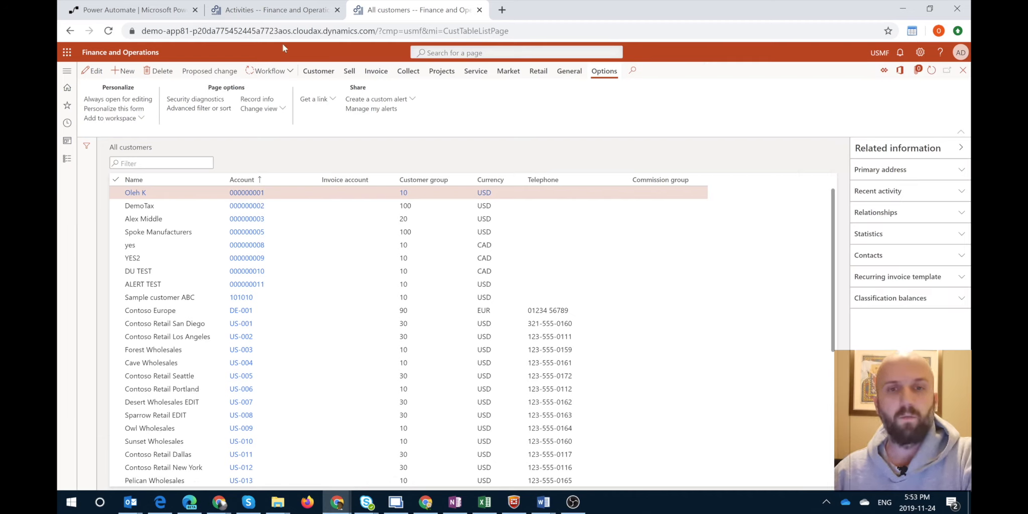
- Refresh the activities list and check the closed status and associated customers of the set credit limit activities
{"action": "left_click", "coordinate": [277, 15]}
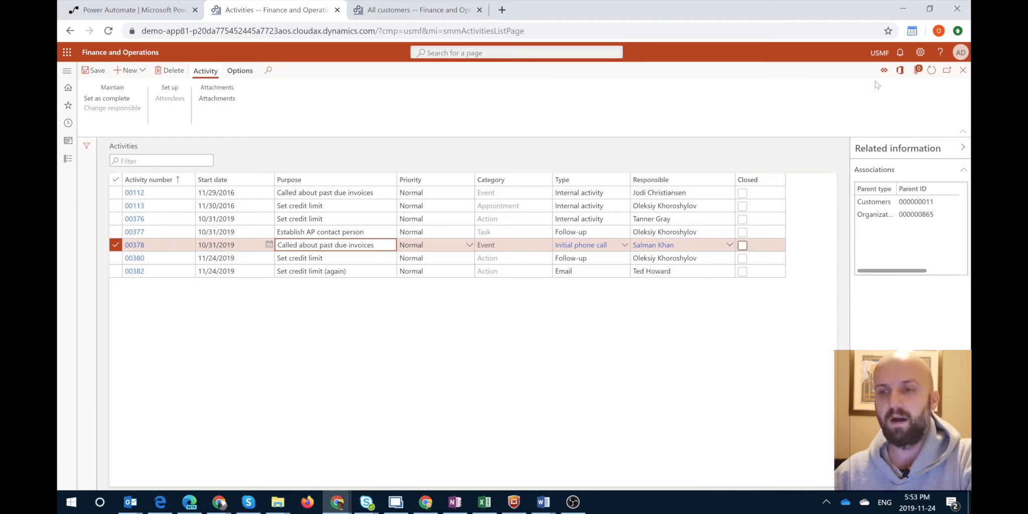
{"action": "left_click", "coordinate": [930, 70]}
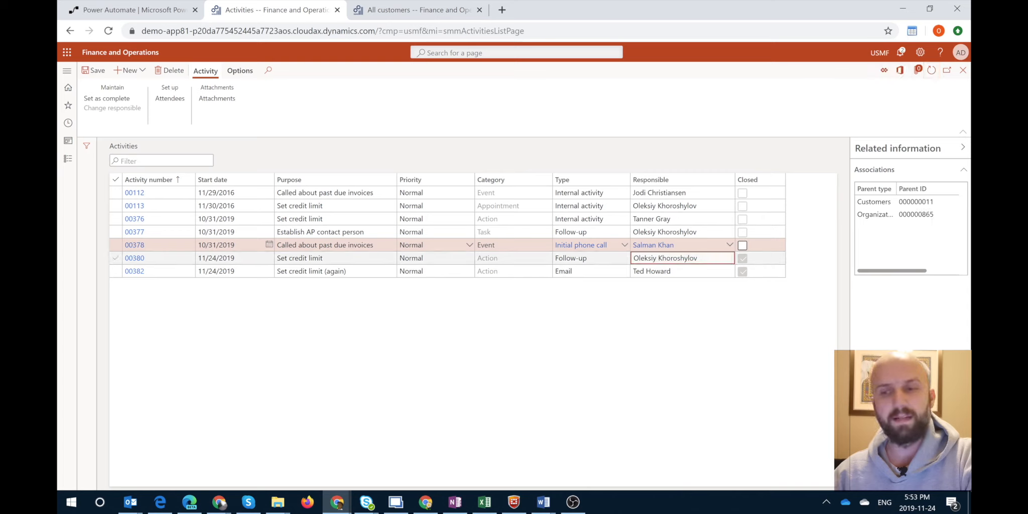
{"action": "left_click", "coordinate": [683, 258]}
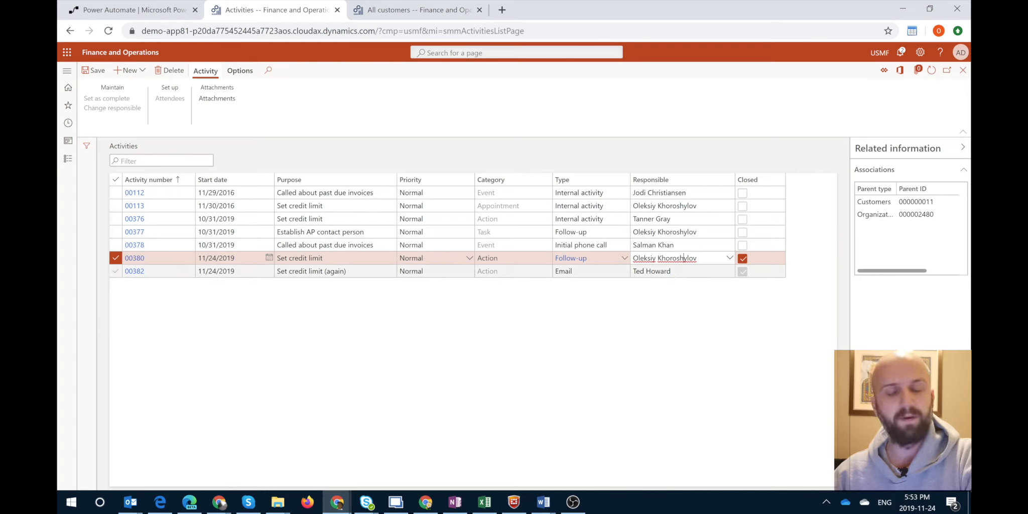
{"action": "left_click", "coordinate": [667, 272]}
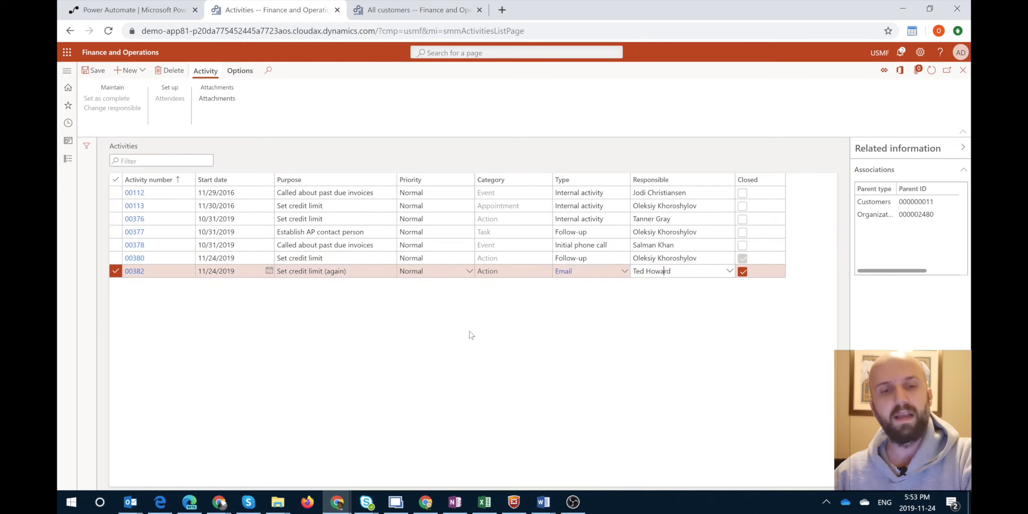
{"action": "left_click", "coordinate": [673, 245]}
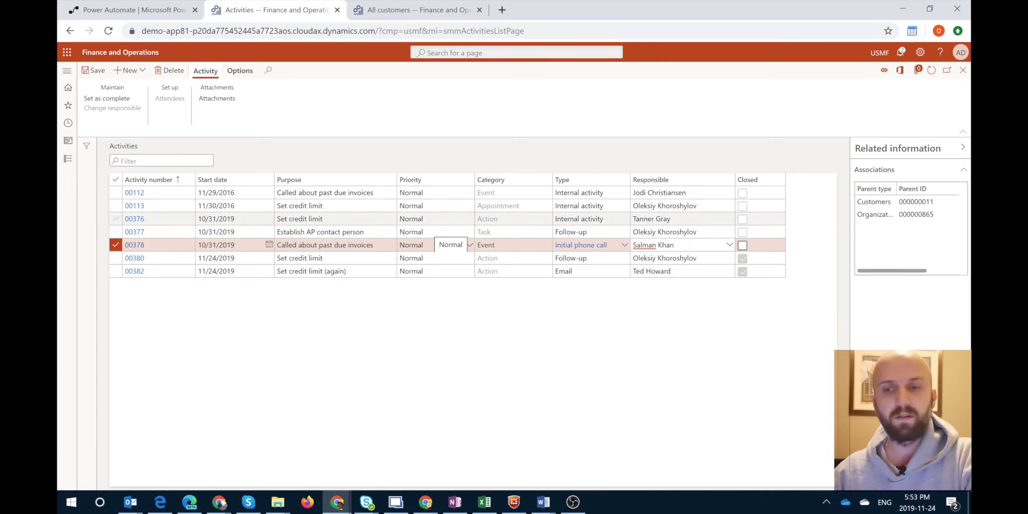
{"action": "left_click", "coordinate": [322, 205]}
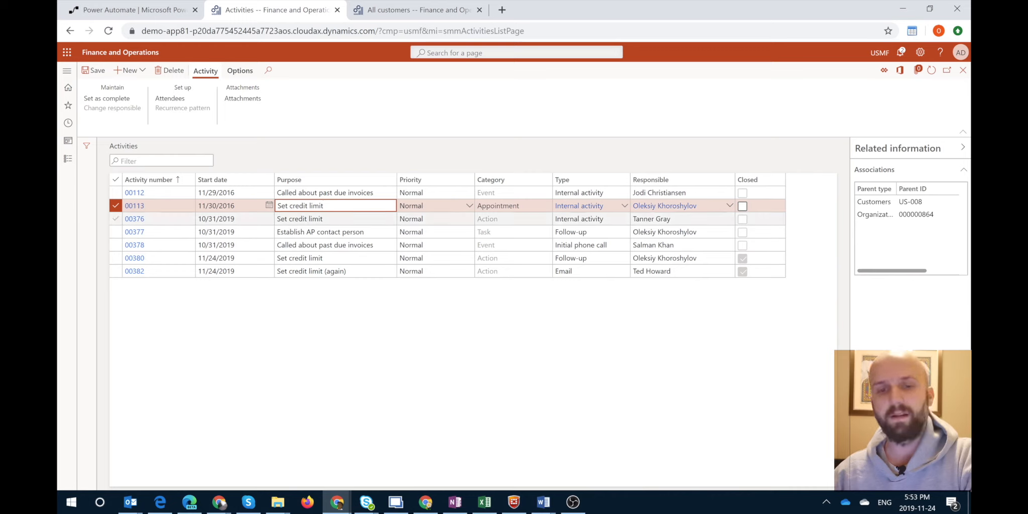
{"action": "left_click", "coordinate": [301, 218]}
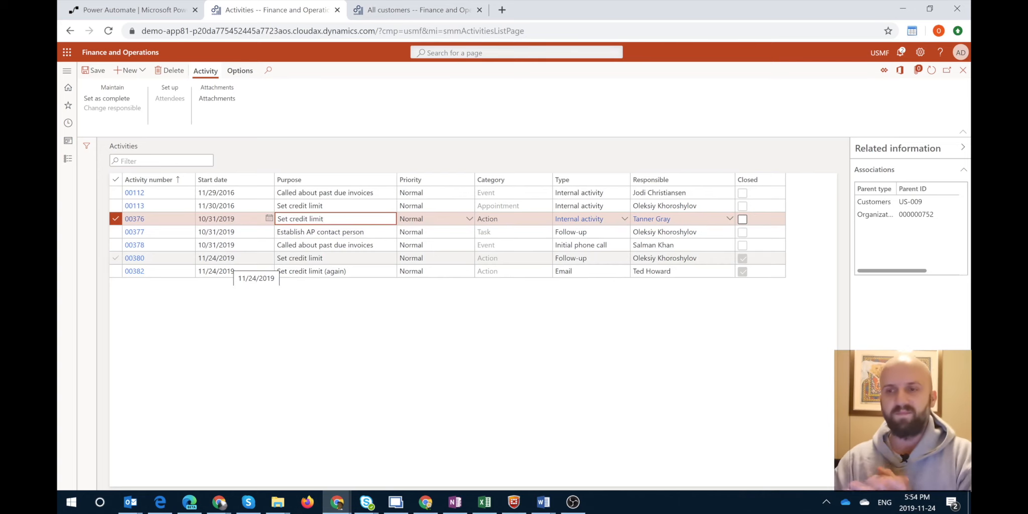
- Open the alert rules from the all customers page and examine the table and field that the existing rule monitors
{"action": "left_click", "coordinate": [374, 11]}
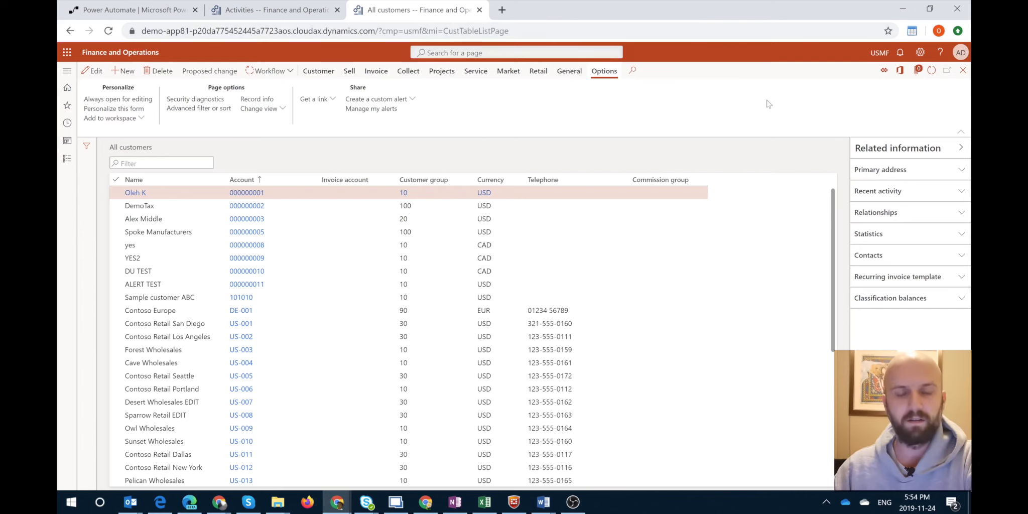
{"action": "left_click", "coordinate": [367, 109]}
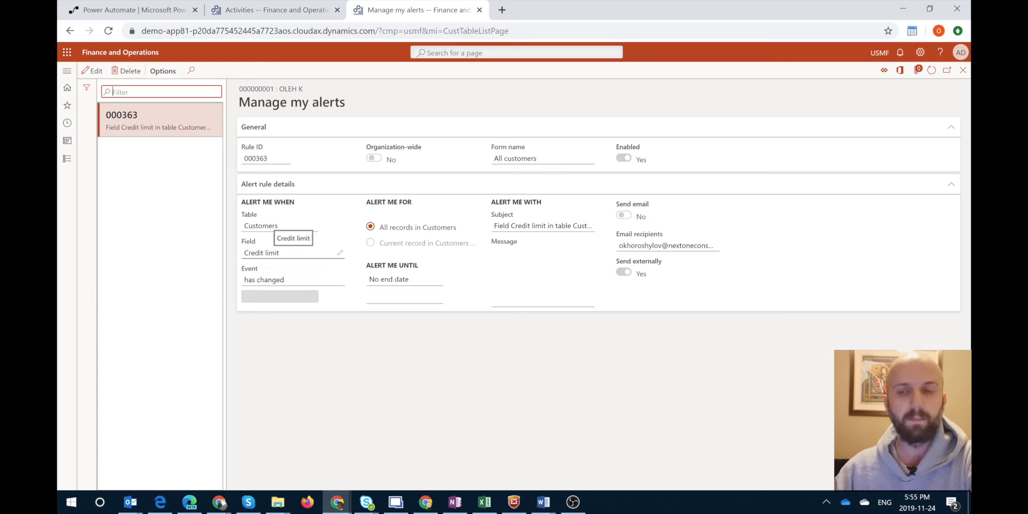
{"action": "left_click_drag", "start_coordinate": [282, 253], "coordinate": [243, 253]}
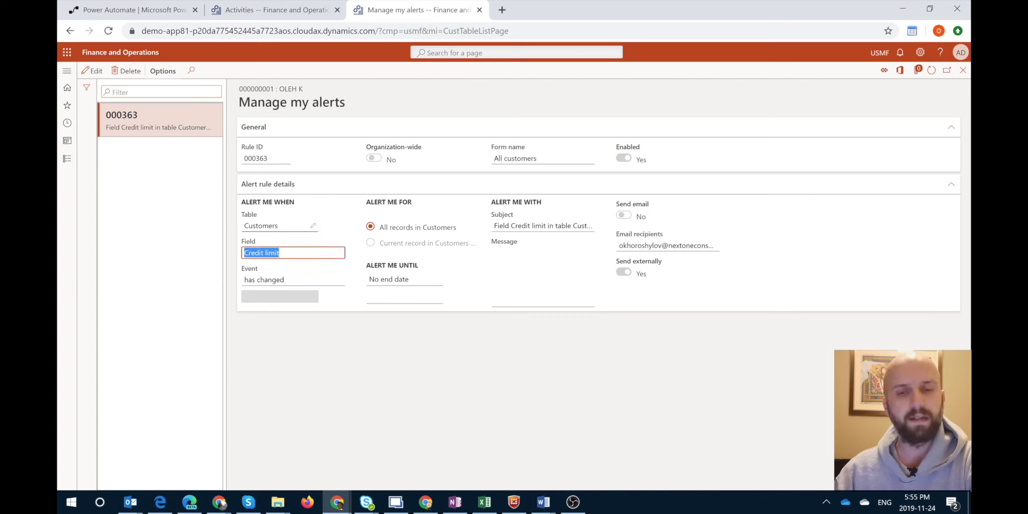
{"action": "left_click_drag", "start_coordinate": [278, 226], "coordinate": [243, 226]}
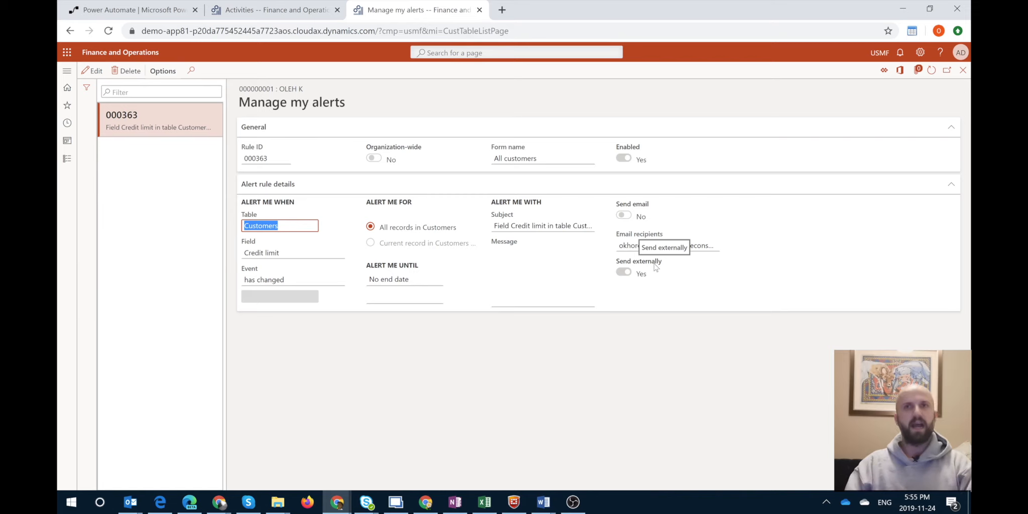
- Search for "business eve" and open the Business events catalog
{"action": "left_click", "coordinate": [443, 52]}
{"action": "type", "text": "business eve"}
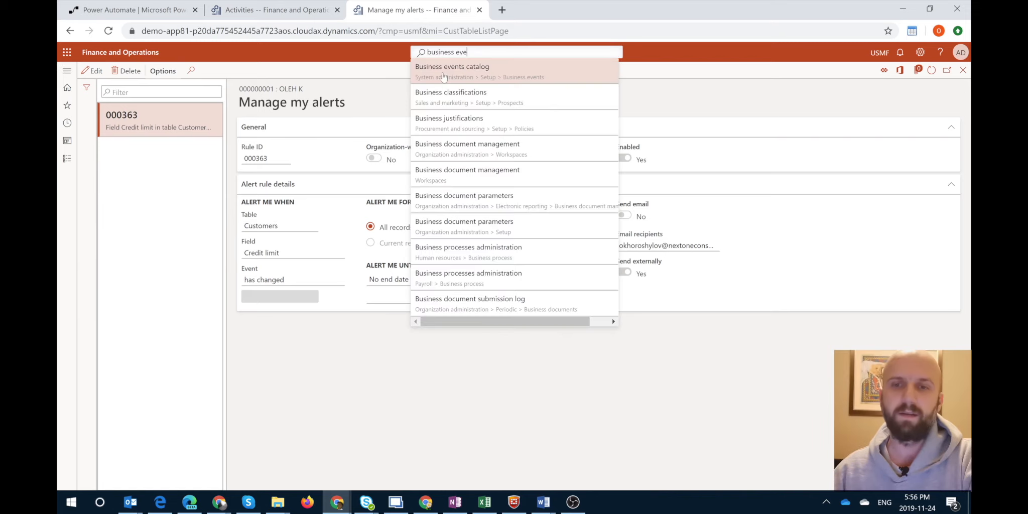
{"action": "left_click", "coordinate": [443, 70]}
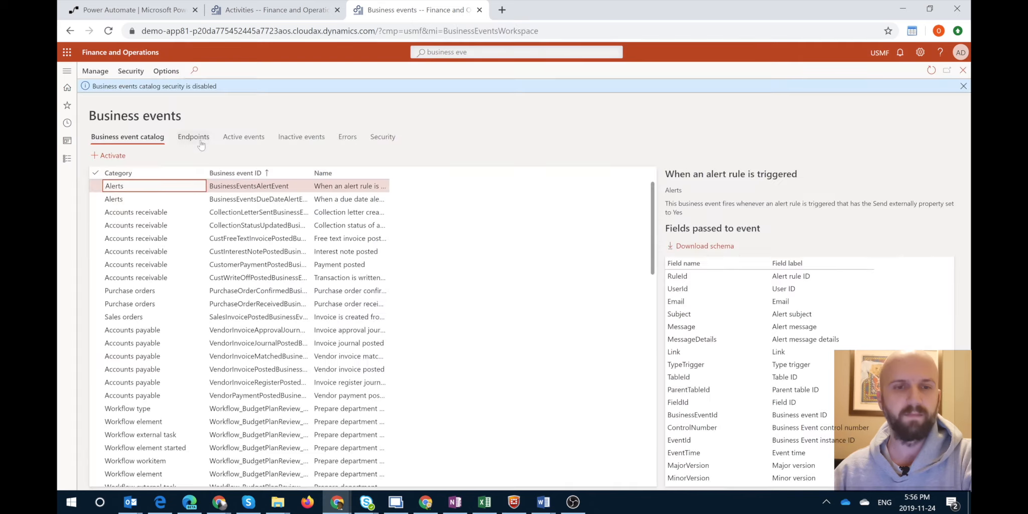
- Review the business event endpoints and the active events
{"action": "left_click", "coordinate": [200, 141]}
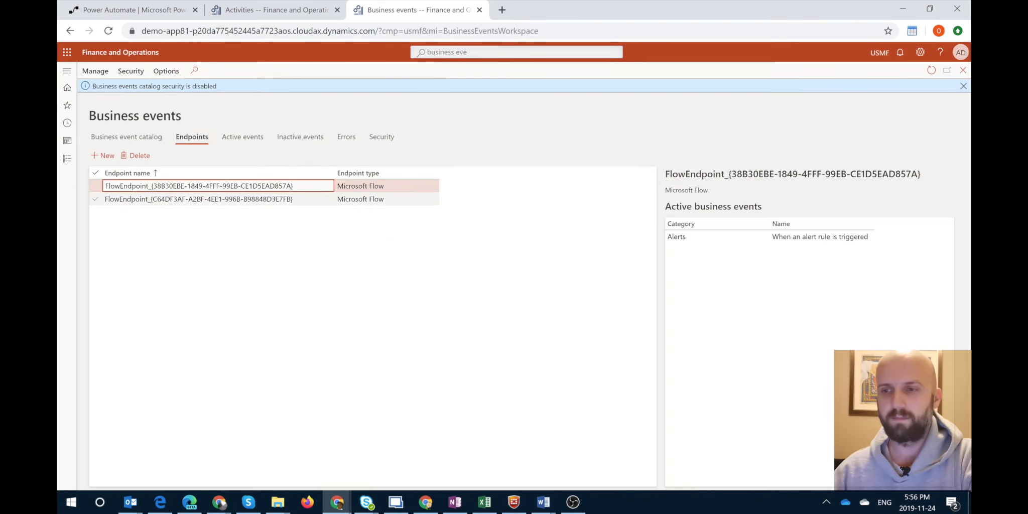
{"action": "left_click", "coordinate": [246, 139]}
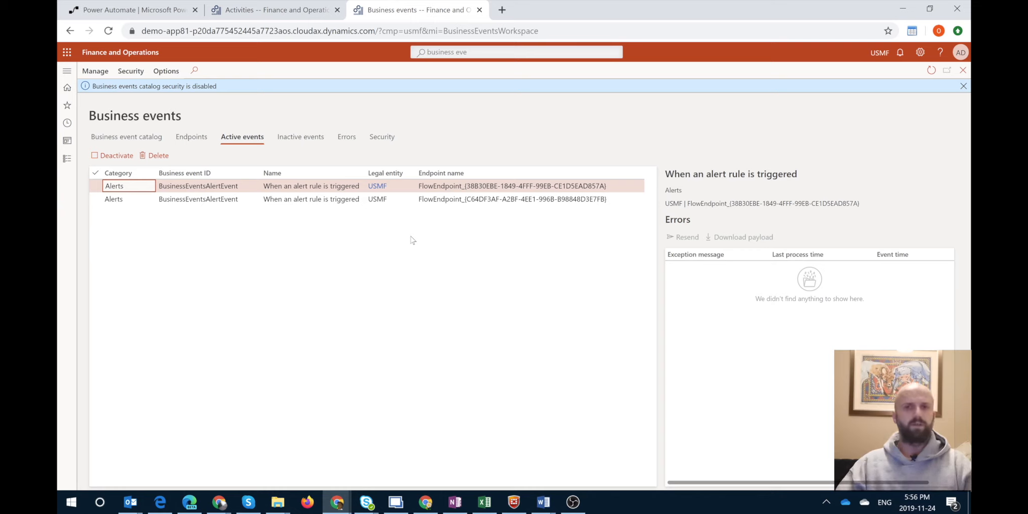
- Switch to Power Automate and open the Activities flow for editing
{"action": "left_click", "coordinate": [127, 5]}
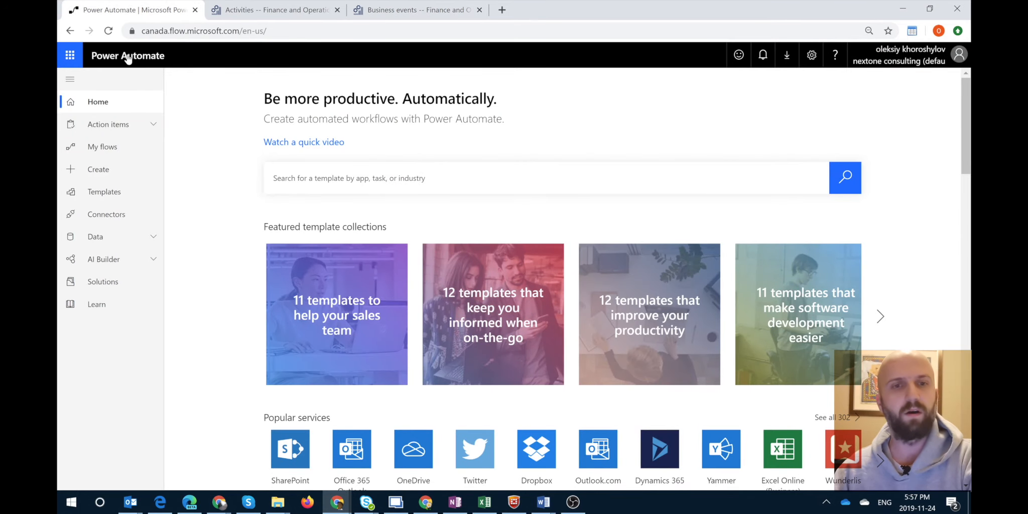
{"action": "left_click", "coordinate": [102, 150]}
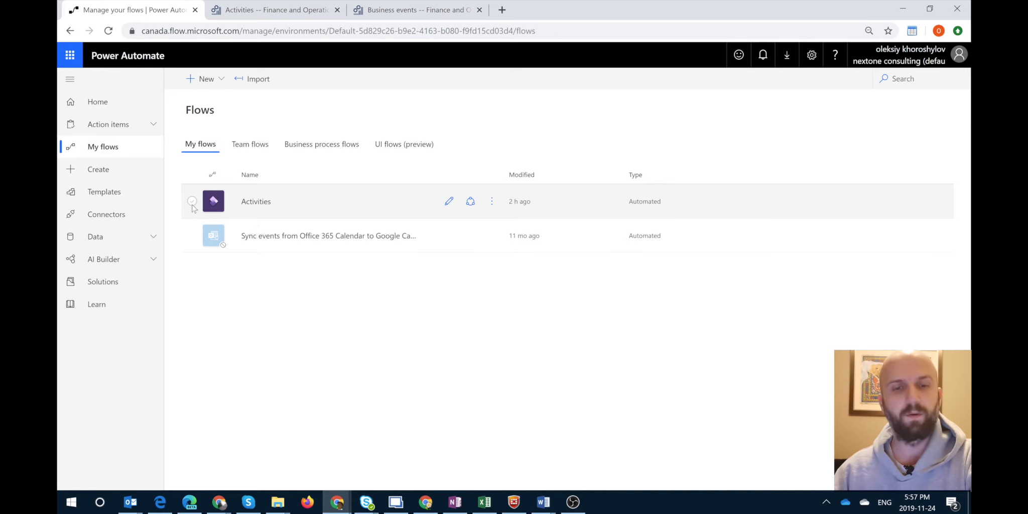
{"action": "left_click", "coordinate": [192, 201]}
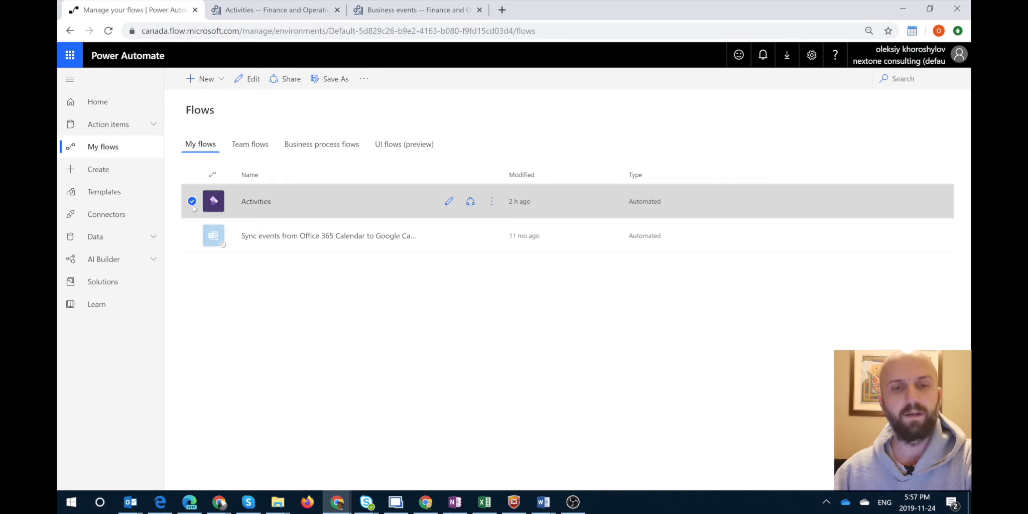
{"action": "left_click", "coordinate": [449, 201]}
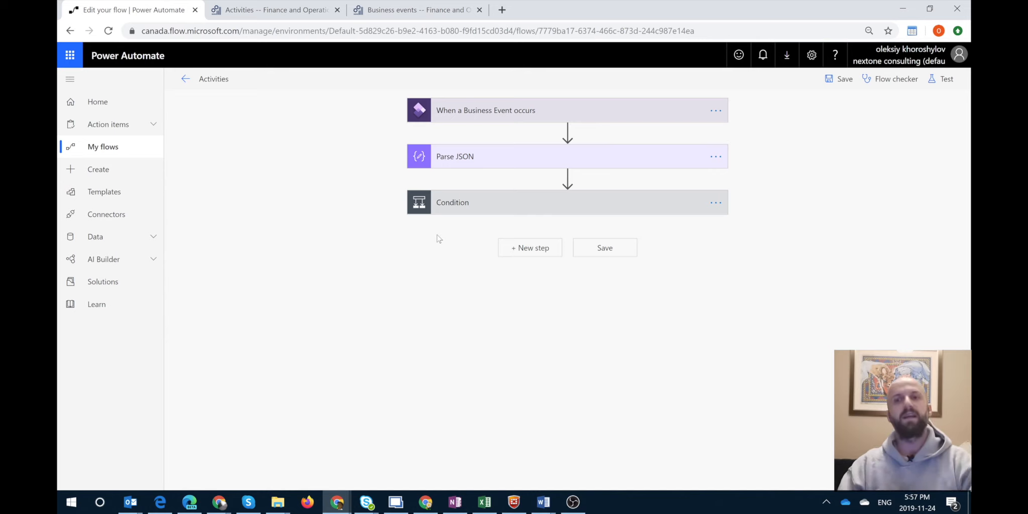
- Examine the settings of the flow's business event trigger and the content and schema of the Parse JSON step
{"action": "left_click", "coordinate": [487, 110]}
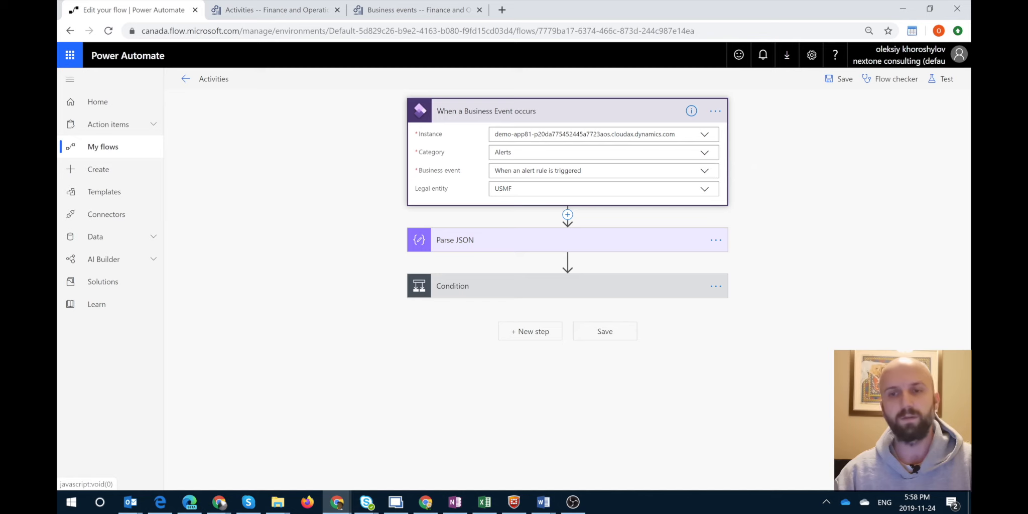
{"action": "left_click_drag", "start_coordinate": [582, 171], "coordinate": [489, 171]}
{"action": "left_click", "coordinate": [894, 170]}
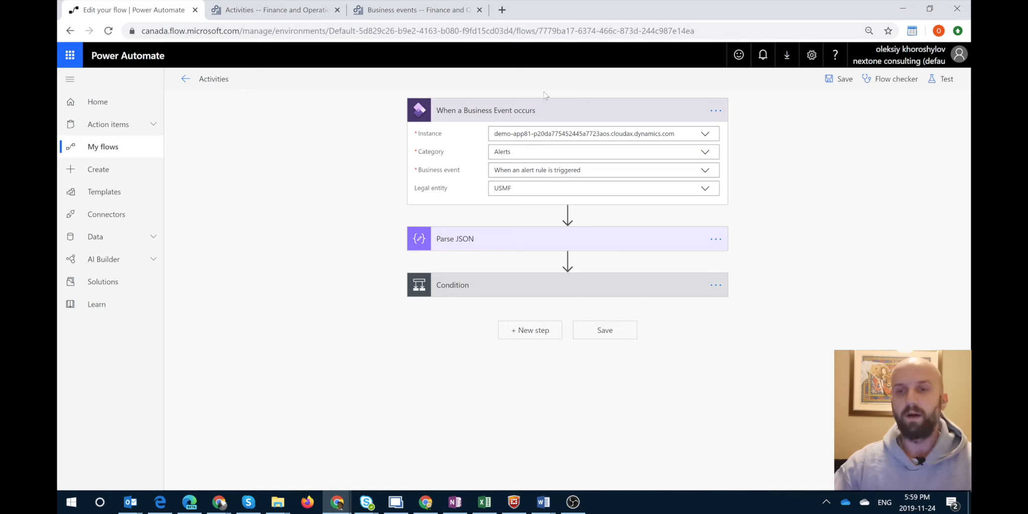
{"action": "left_click", "coordinate": [516, 249]}
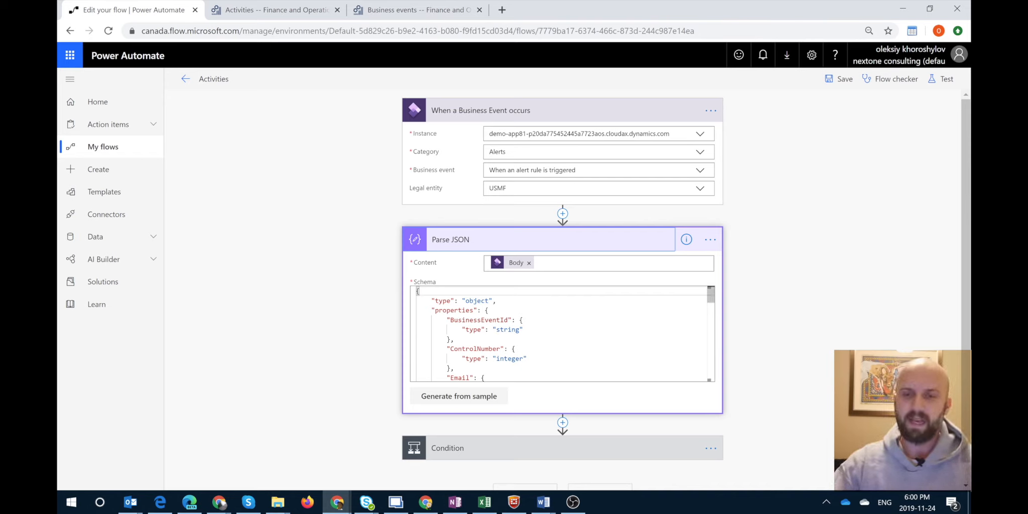
{"action": "scroll", "coordinate": [562, 334], "scroll_direction": "down", "scroll_amount": 3}
{"action": "scroll", "coordinate": [562, 334], "scroll_direction": "up", "scroll_amount": 3}
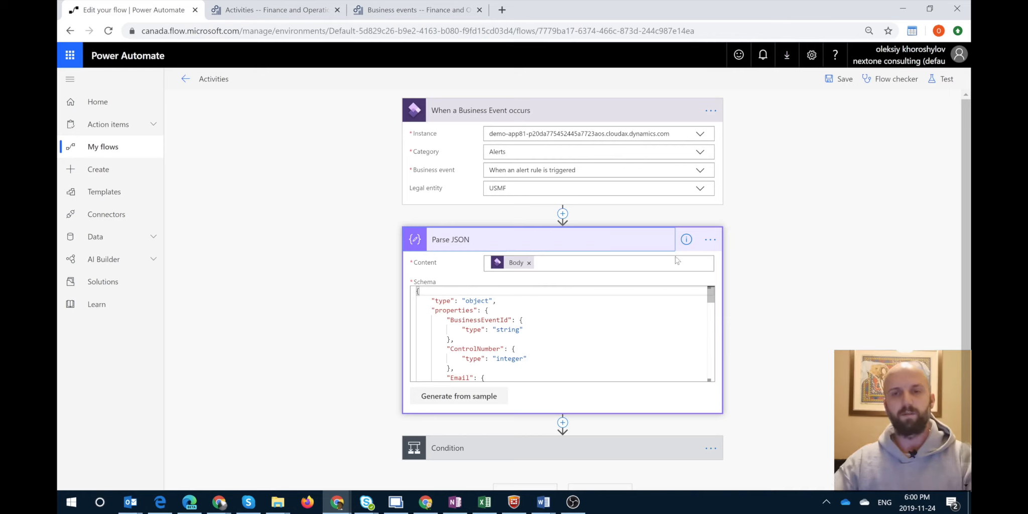
- Download the schema of the "When an alert rule is triggered" business event from Finance and Operations and inspect the file in Notepad
{"action": "left_click", "coordinate": [224, 6]}
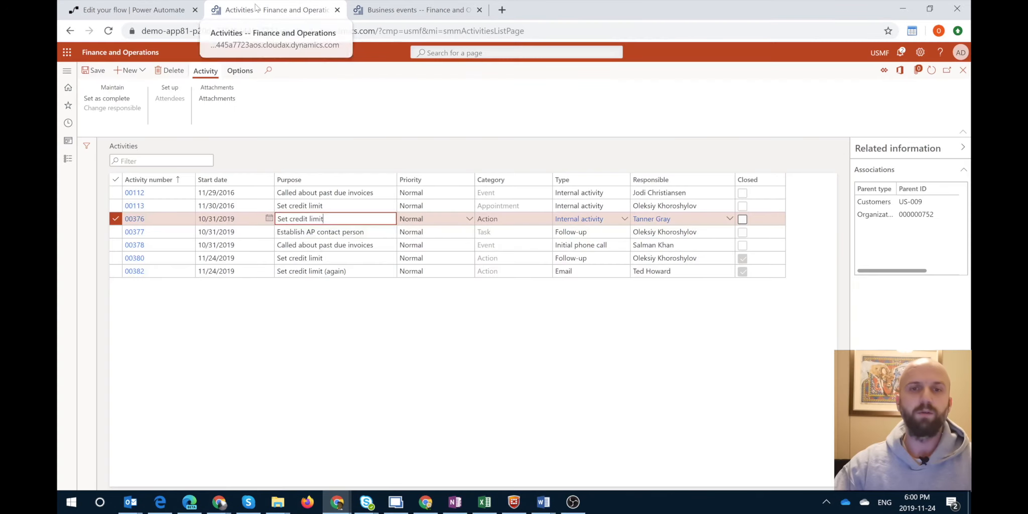
{"action": "left_click", "coordinate": [390, 7]}
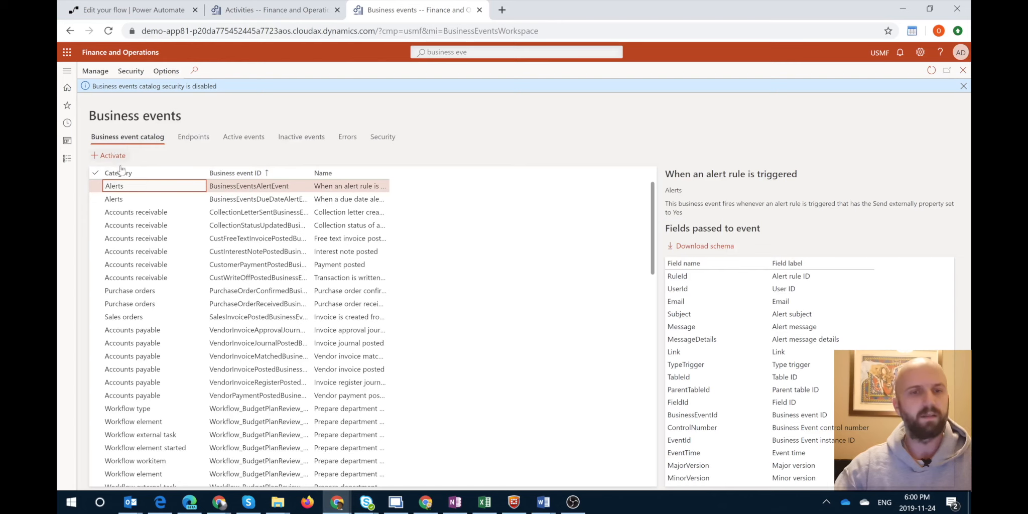
{"action": "left_click", "coordinate": [708, 247]}
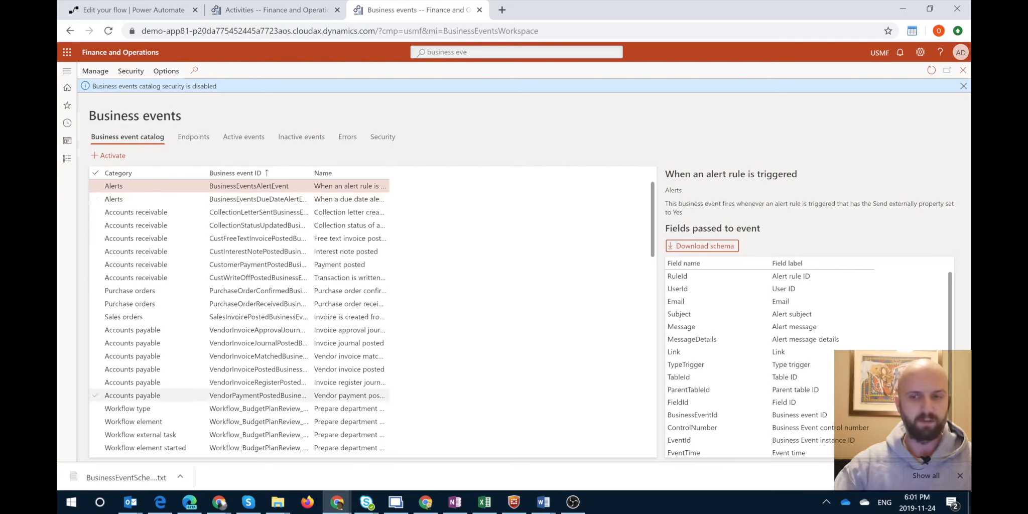
{"action": "left_click", "coordinate": [166, 475]}
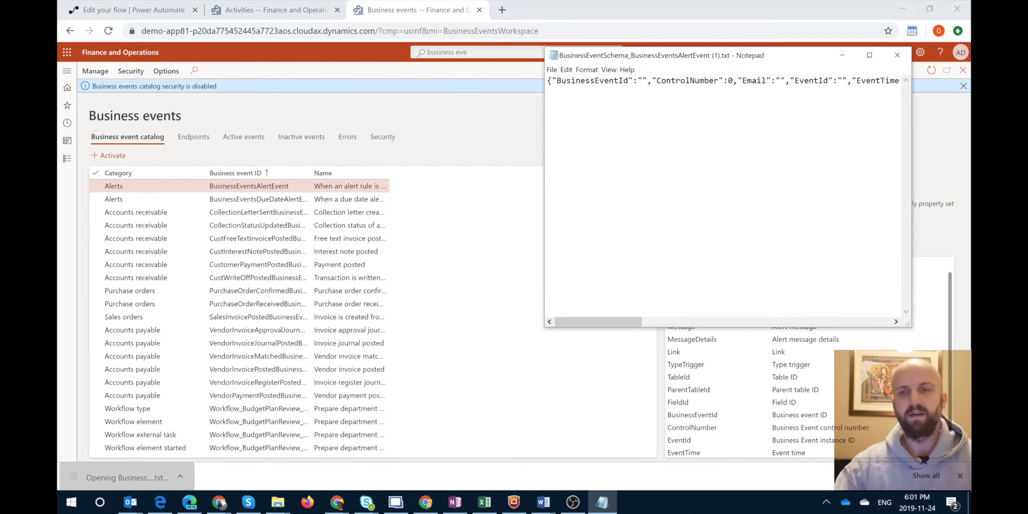
{"action": "mouse_move", "coordinate": [627, 322]}
{"action": "left_mouse_down"}
{"action": "mouse_move", "coordinate": [873, 322]}
{"action": "mouse_move", "coordinate": [633, 322]}
{"action": "left_mouse_up"}
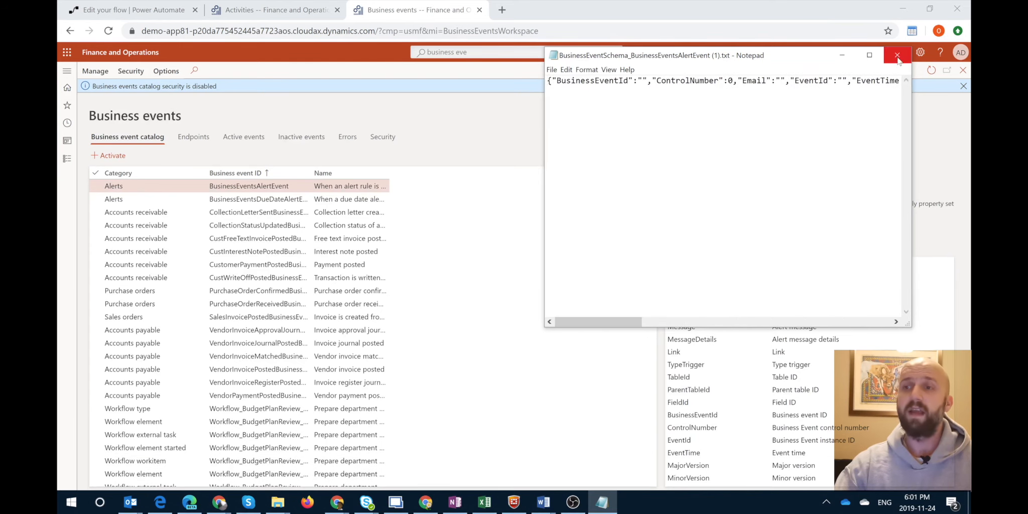
{"action": "left_click", "coordinate": [896, 55]}
- Return to the Activities flow in Power Automate and examine the RuleId condition, its If yes actions and the Parse JSON step
{"action": "left_click", "coordinate": [139, 5]}
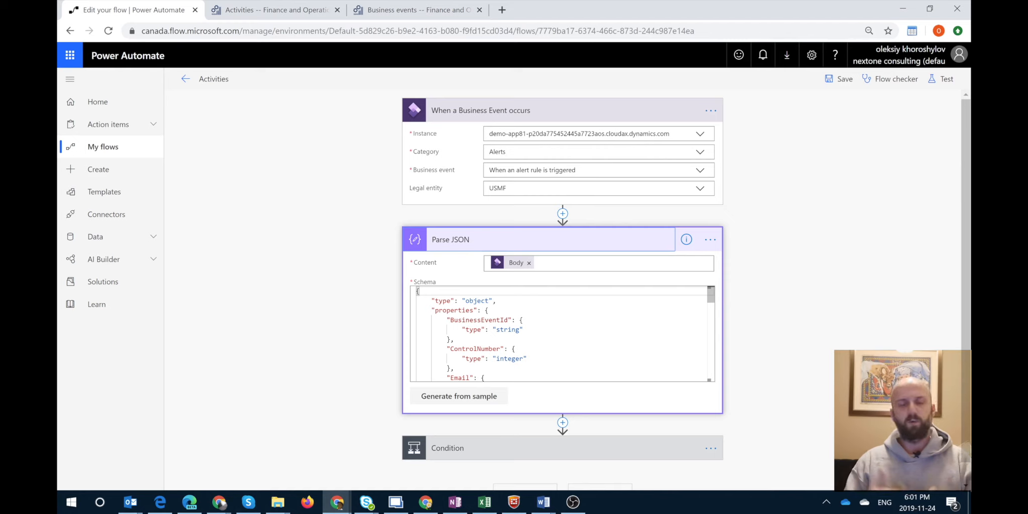
{"action": "left_click", "coordinate": [467, 245]}
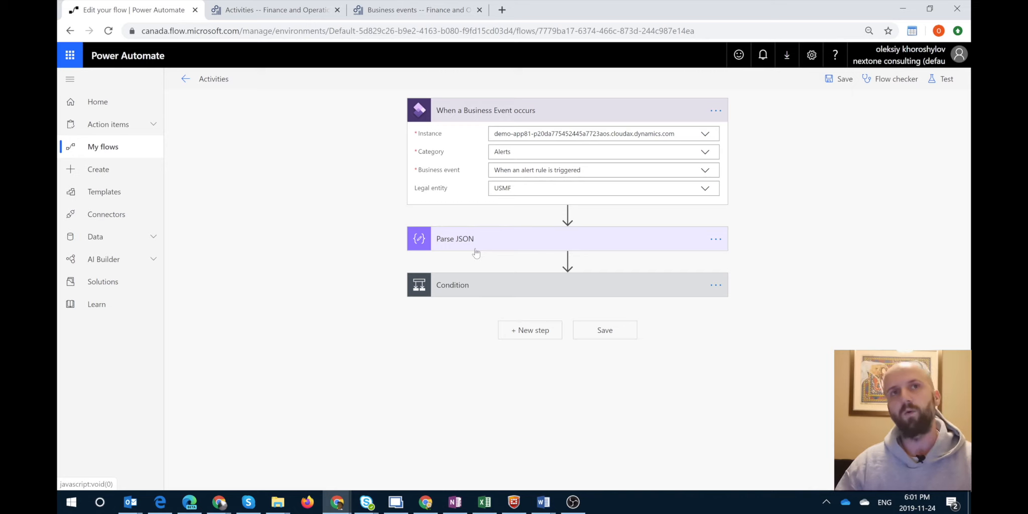
{"action": "left_click", "coordinate": [476, 290]}
{"action": "scroll", "coordinate": [476, 297], "scroll_direction": "down", "scroll_amount": 3}
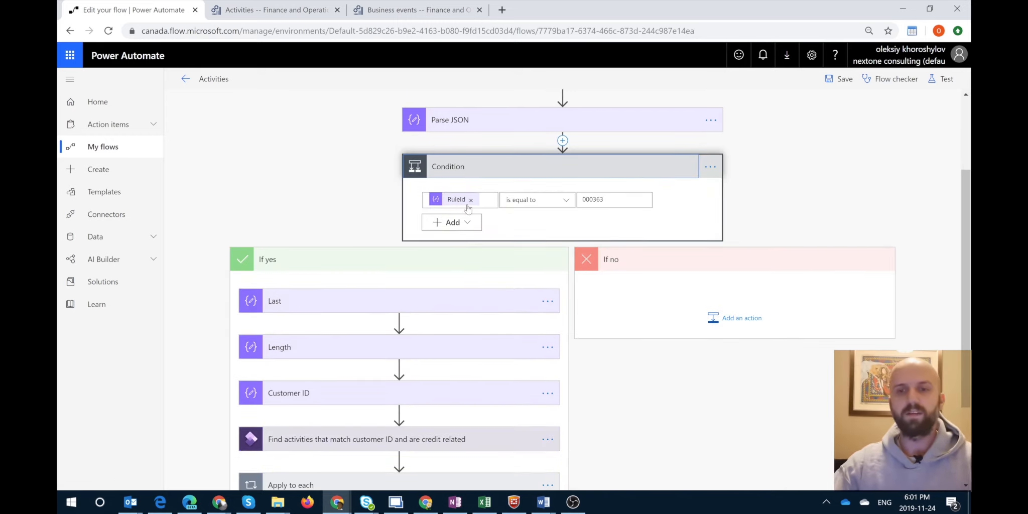
{"action": "mouse_move", "coordinate": [457, 204]}
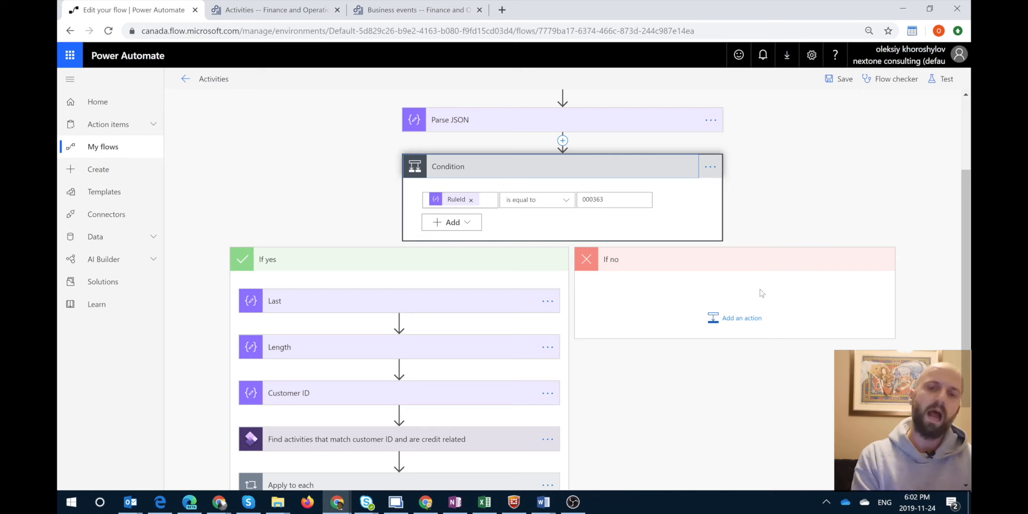
{"action": "scroll", "coordinate": [267, 207], "scroll_direction": "down", "scroll_amount": 2}
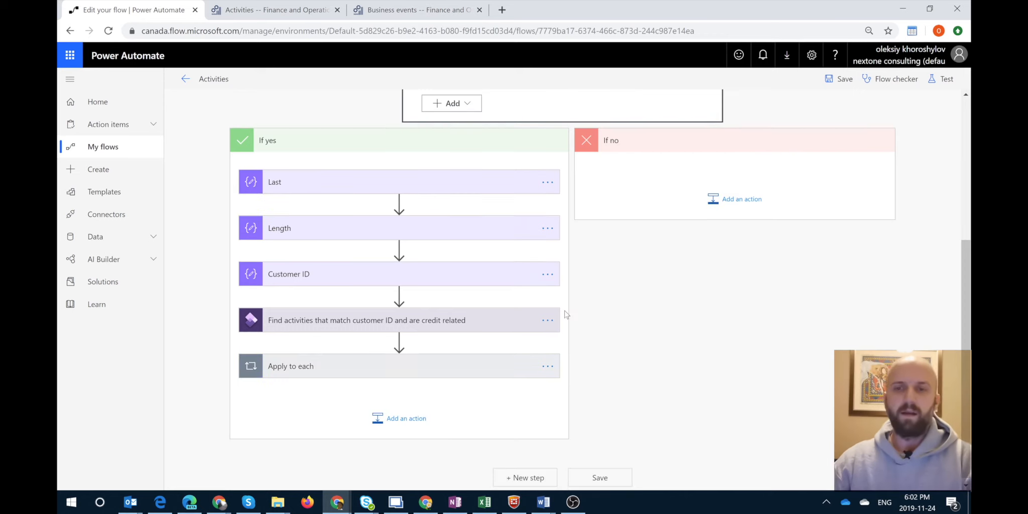
{"action": "scroll", "coordinate": [361, 167], "scroll_direction": "up", "scroll_amount": 1}
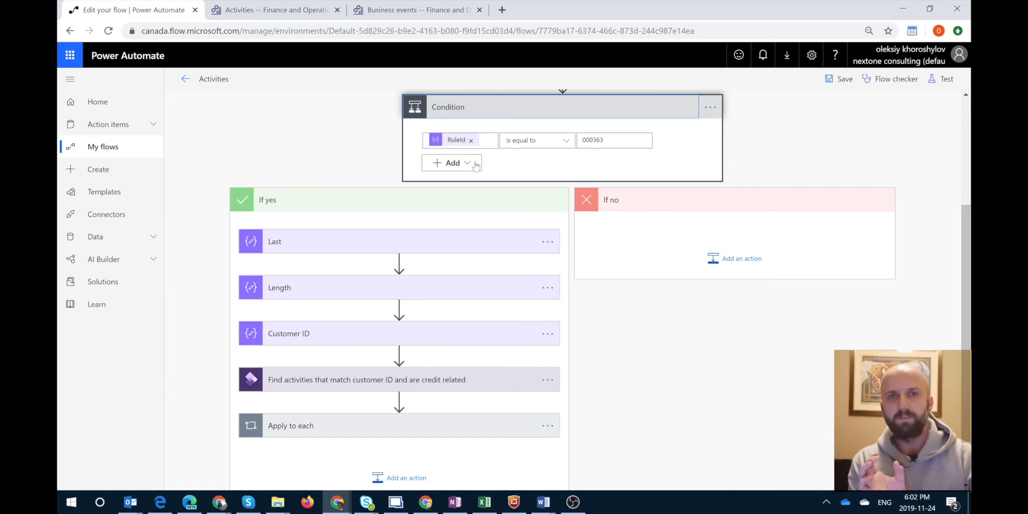
{"action": "scroll", "coordinate": [492, 133], "scroll_direction": "up", "scroll_amount": 4}
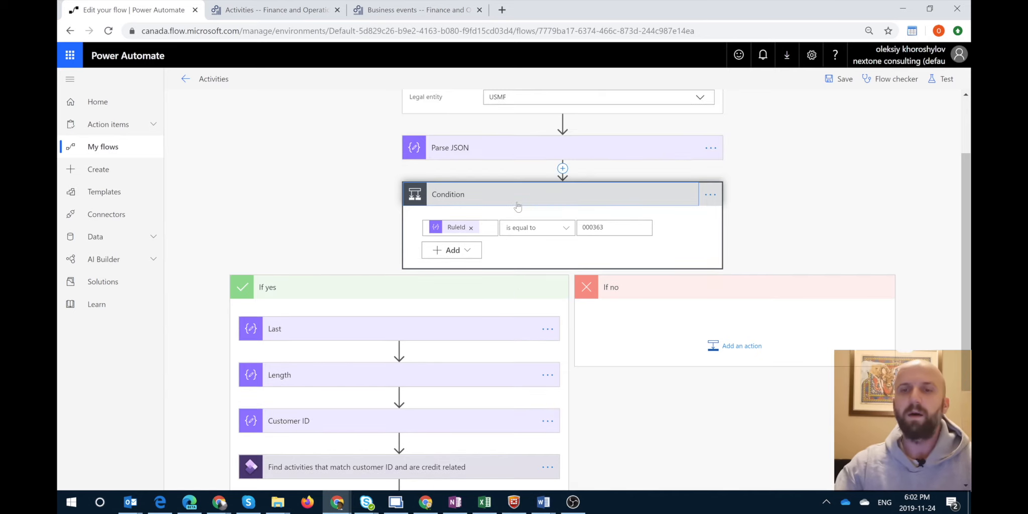
{"action": "left_click", "coordinate": [528, 244]}
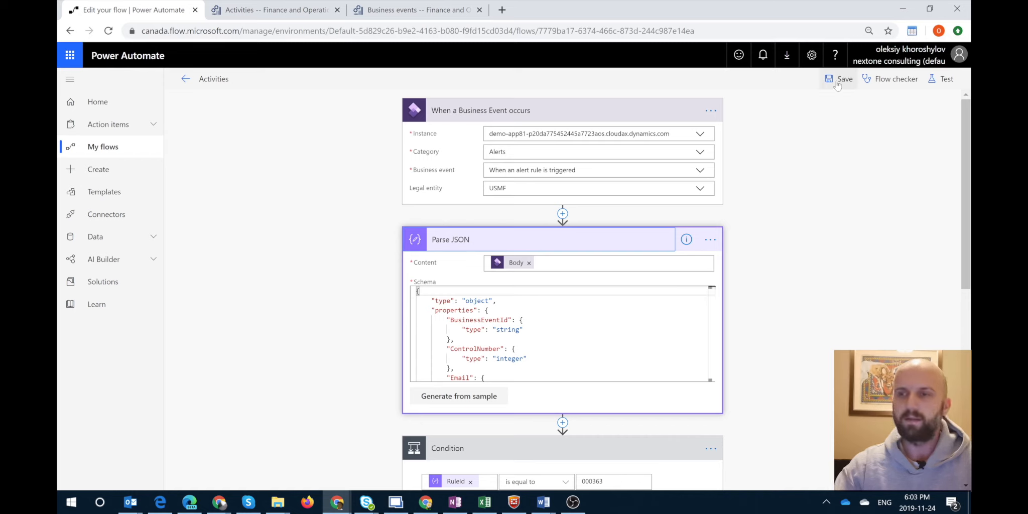
- Open the Nov 24, 05:52 PM run from the run history of the Activities flow
{"action": "left_click", "coordinate": [104, 147]}
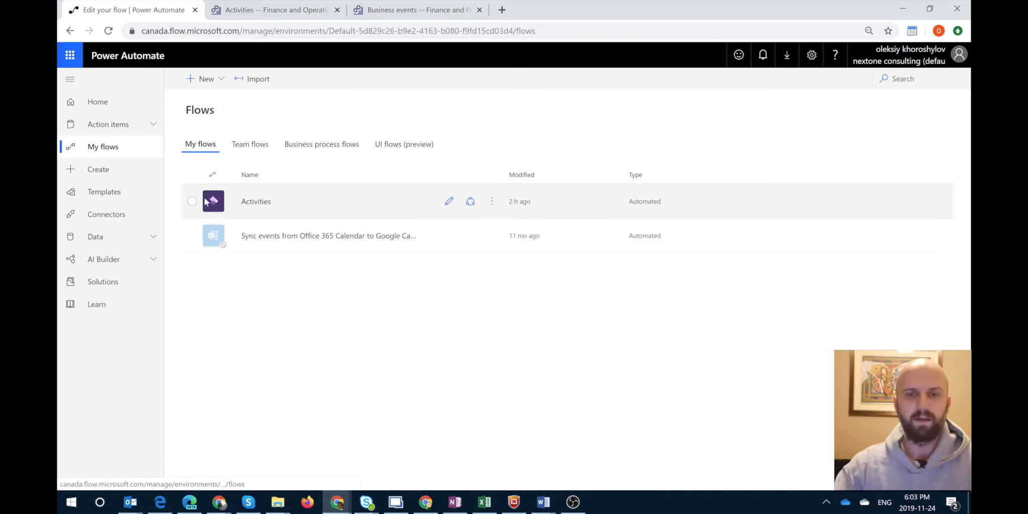
{"action": "left_click", "coordinate": [192, 201]}
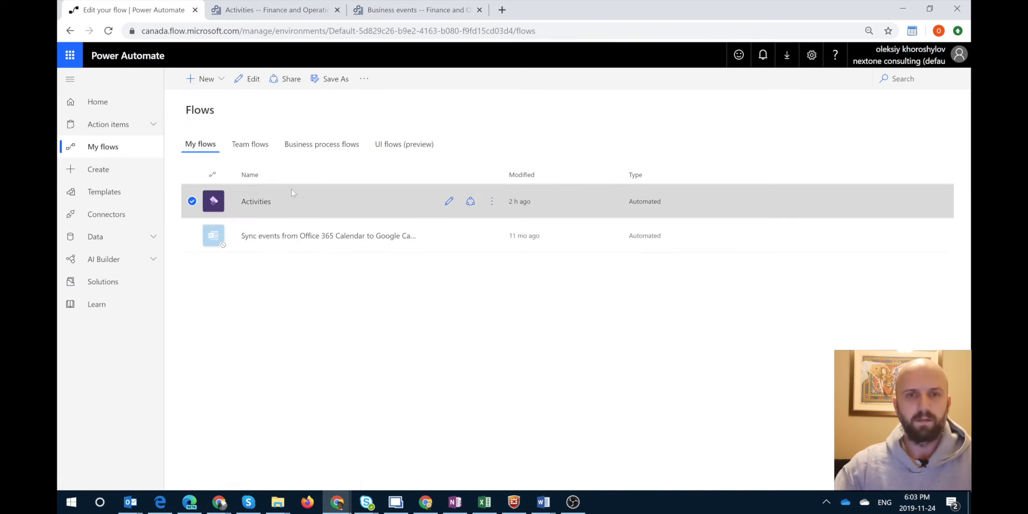
{"action": "left_click", "coordinate": [254, 202]}
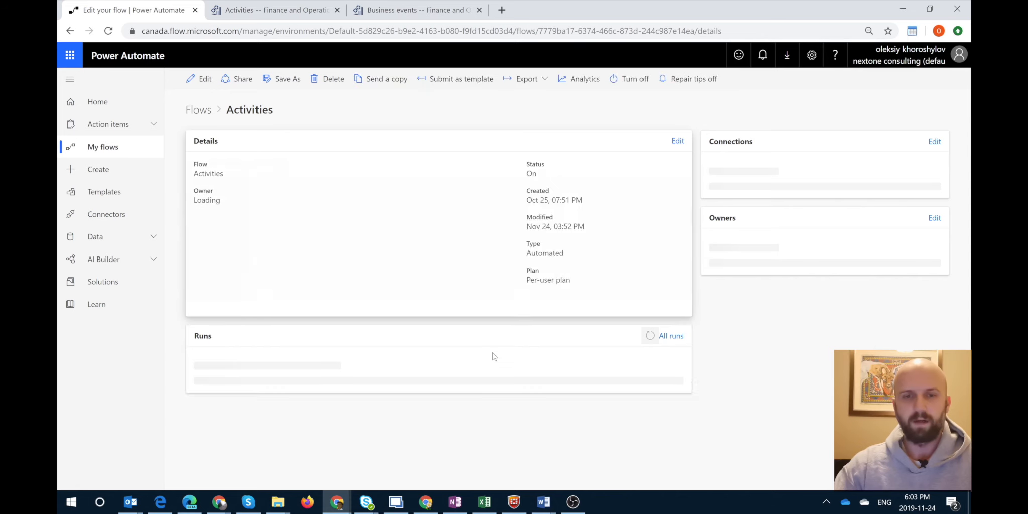
{"action": "scroll", "coordinate": [564, 302], "scroll_direction": "down", "scroll_amount": 2}
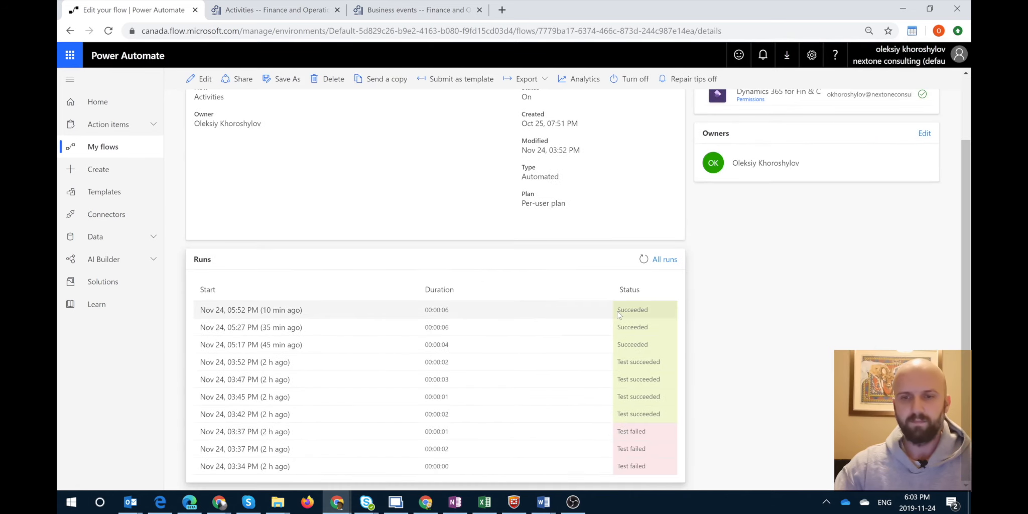
{"action": "left_click", "coordinate": [276, 311]}
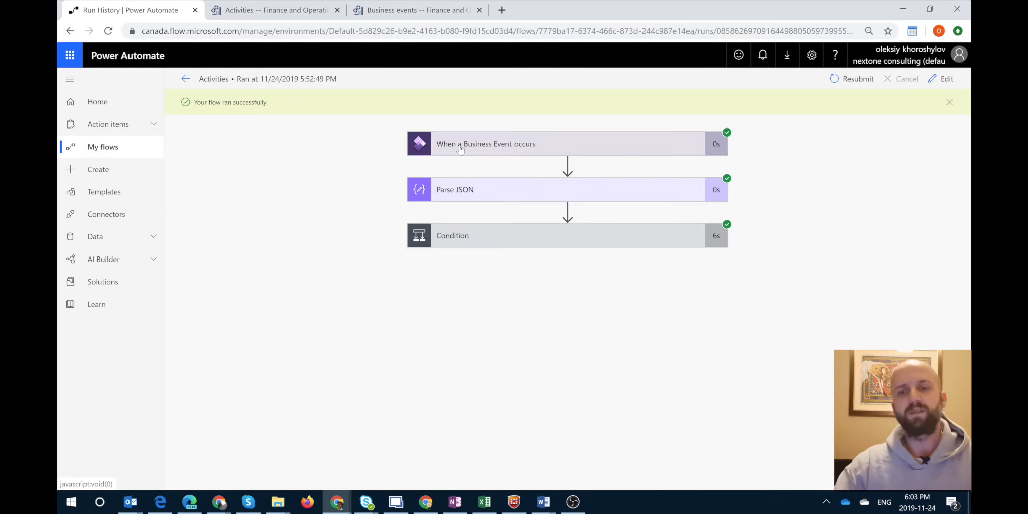
- Inspect the output body of the run's business event trigger and highlight the MessageDetails value
{"action": "left_click", "coordinate": [478, 152]}
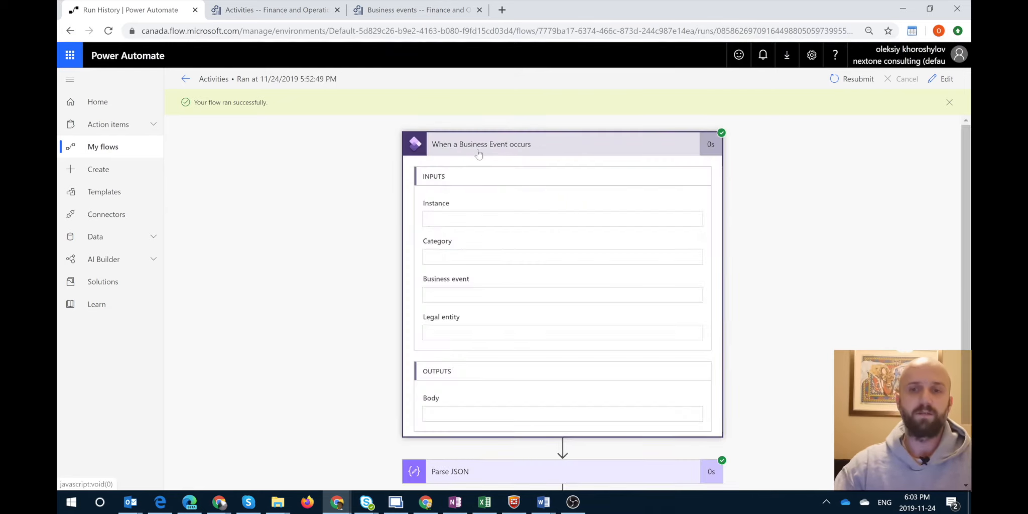
{"action": "scroll", "coordinate": [493, 252], "scroll_direction": "down", "scroll_amount": 1}
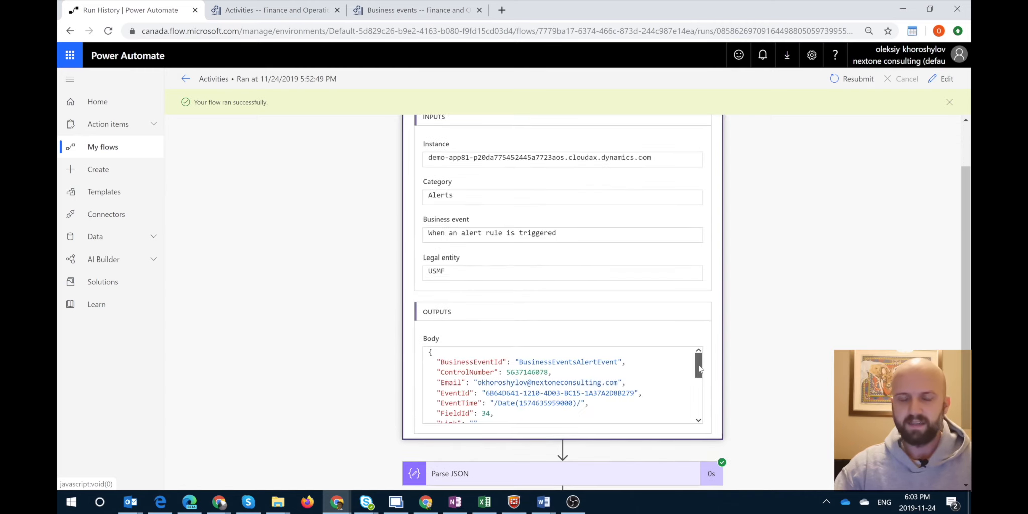
{"action": "left_click_drag", "start_coordinate": [699, 367], "coordinate": [701, 396]}
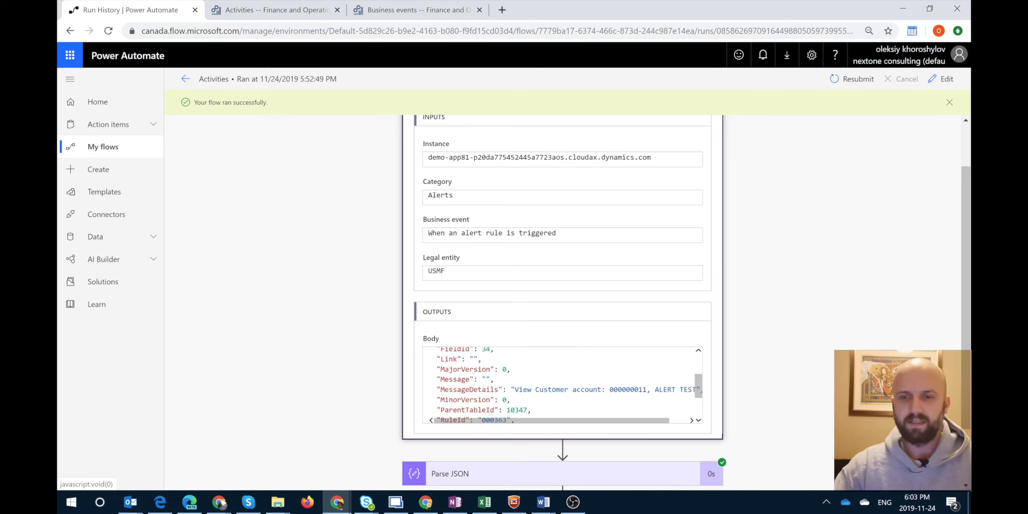
{"action": "left_click_drag", "start_coordinate": [445, 389], "coordinate": [655, 389]}
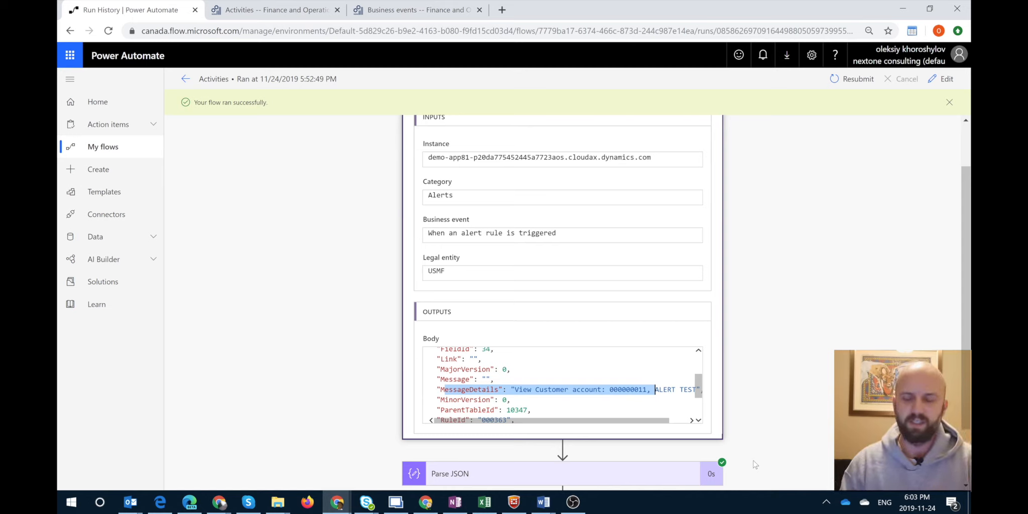
{"action": "left_click_drag", "start_coordinate": [634, 423], "coordinate": [660, 425]}
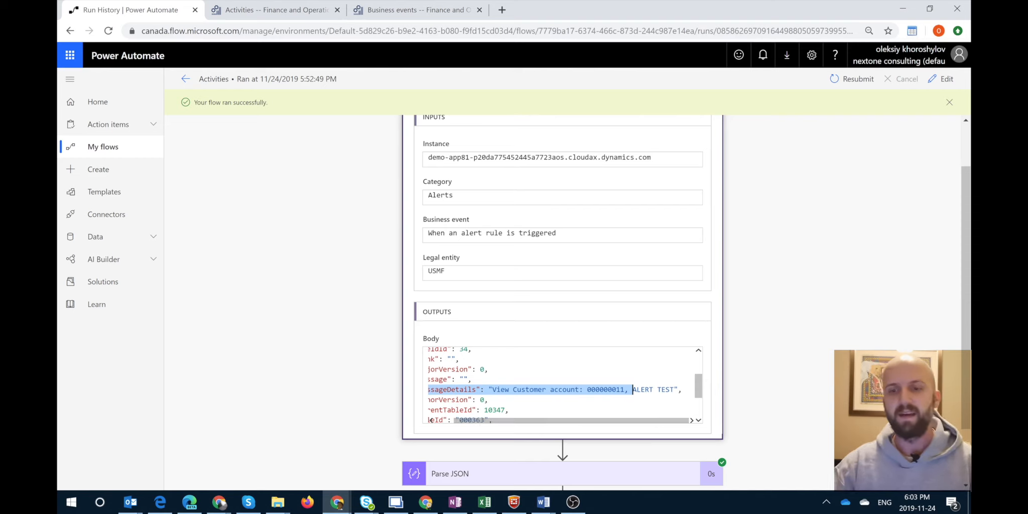
{"action": "mouse_move", "coordinate": [556, 424]}
{"action": "left_mouse_down"}
{"action": "mouse_move", "coordinate": [536, 425]}
{"action": "mouse_move", "coordinate": [558, 425]}
{"action": "left_mouse_up"}
{"action": "left_click", "coordinate": [487, 399]}
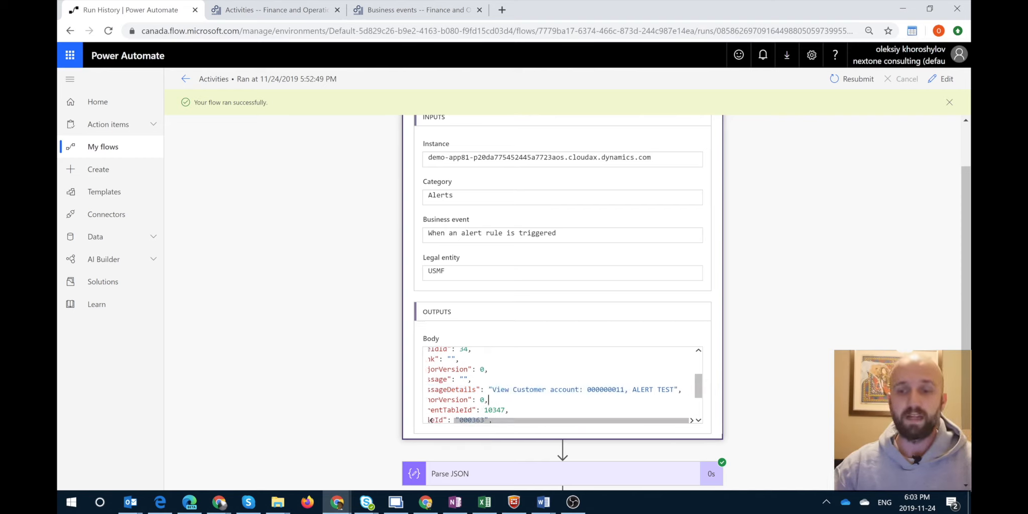
{"action": "left_click_drag", "start_coordinate": [491, 389], "coordinate": [674, 390]}
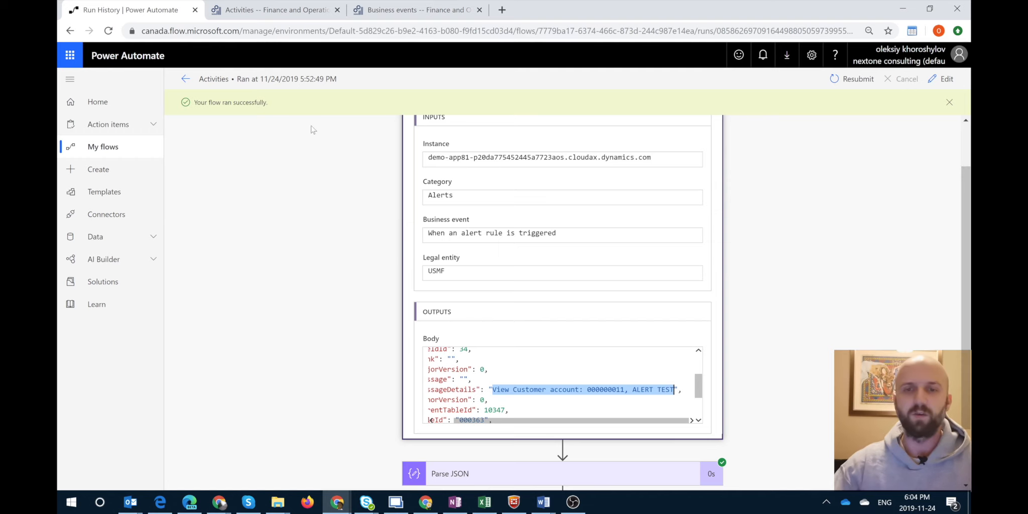
- Return to the list of flows and open the Activities flow for editing
{"action": "left_click", "coordinate": [321, 221]}
{"action": "left_click", "coordinate": [108, 155]}
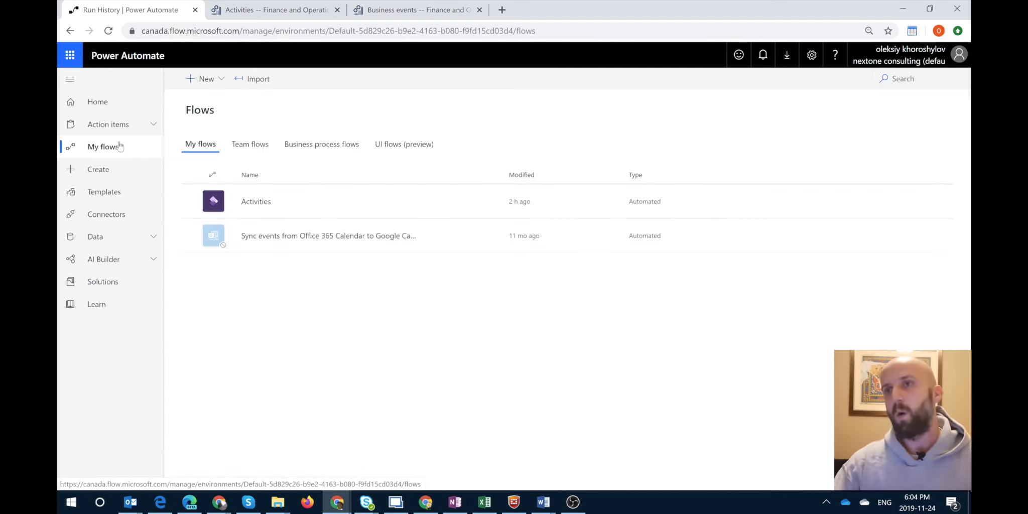
{"action": "left_click", "coordinate": [192, 200]}
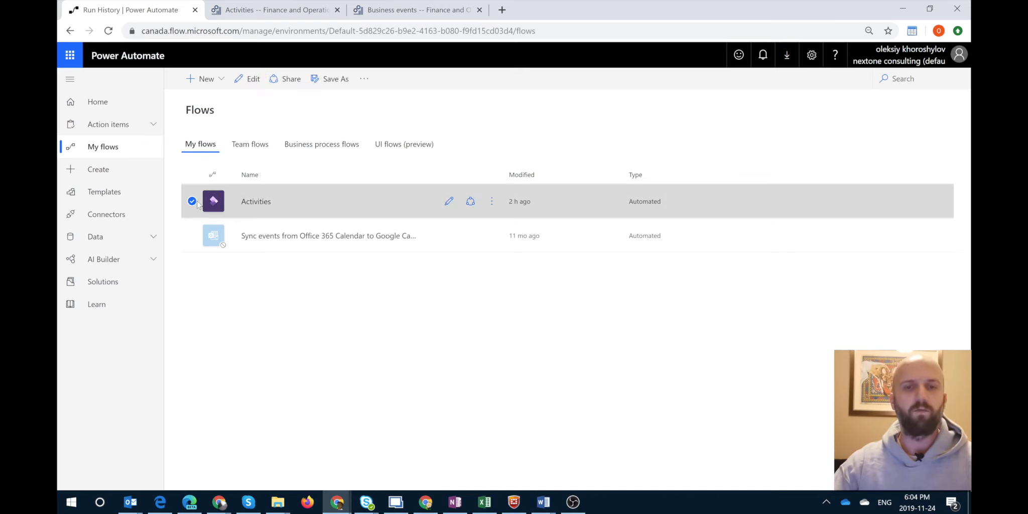
{"action": "left_click", "coordinate": [448, 202]}
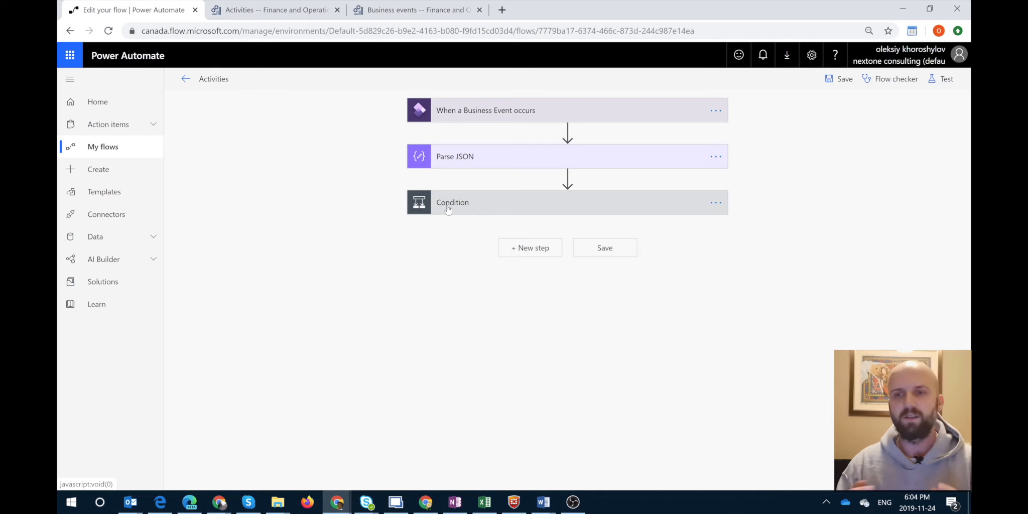
- Expand the flow's Condition and inspect the inputs of the Last and Customer ID actions in the If yes branch
{"action": "left_click", "coordinate": [458, 206]}
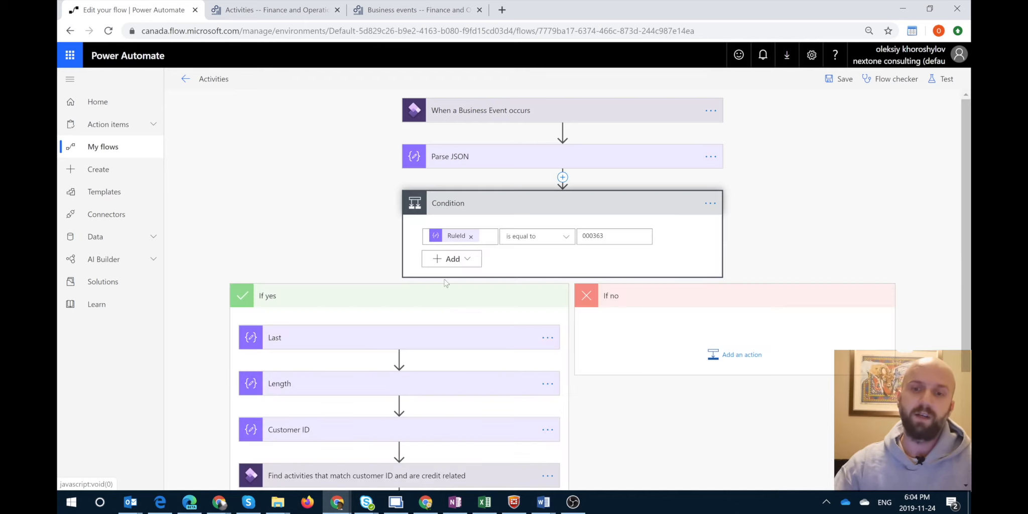
{"action": "scroll", "coordinate": [427, 344], "scroll_direction": "down", "scroll_amount": 1}
{"action": "scroll", "coordinate": [427, 344], "scroll_direction": "down", "scroll_amount": 2}
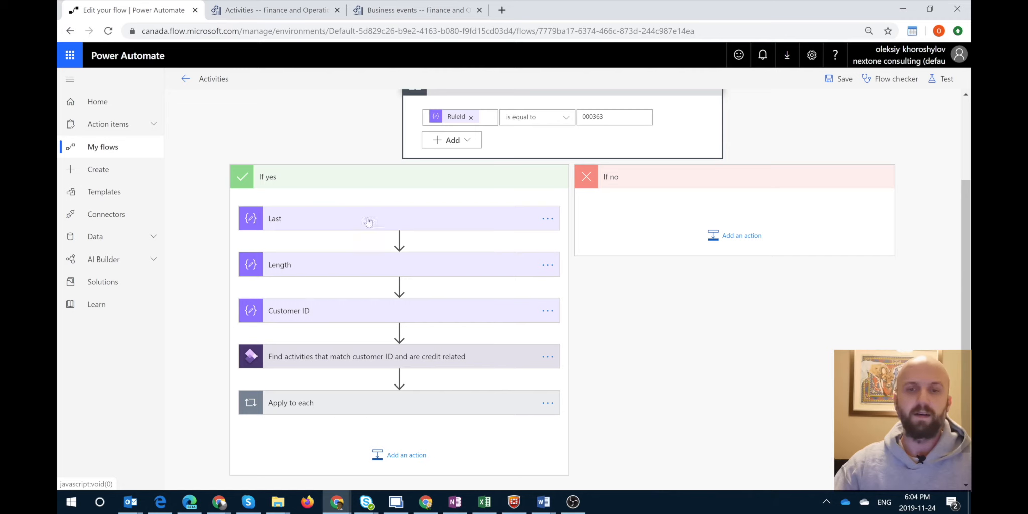
{"action": "left_click", "coordinate": [321, 220]}
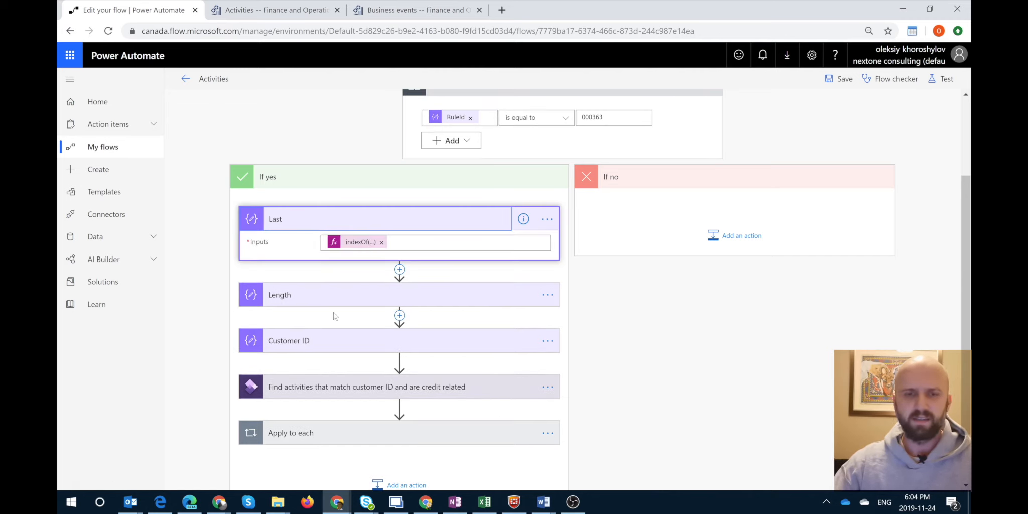
{"action": "left_click", "coordinate": [312, 348]}
{"action": "scroll", "coordinate": [312, 350], "scroll_direction": "down", "scroll_amount": 2}
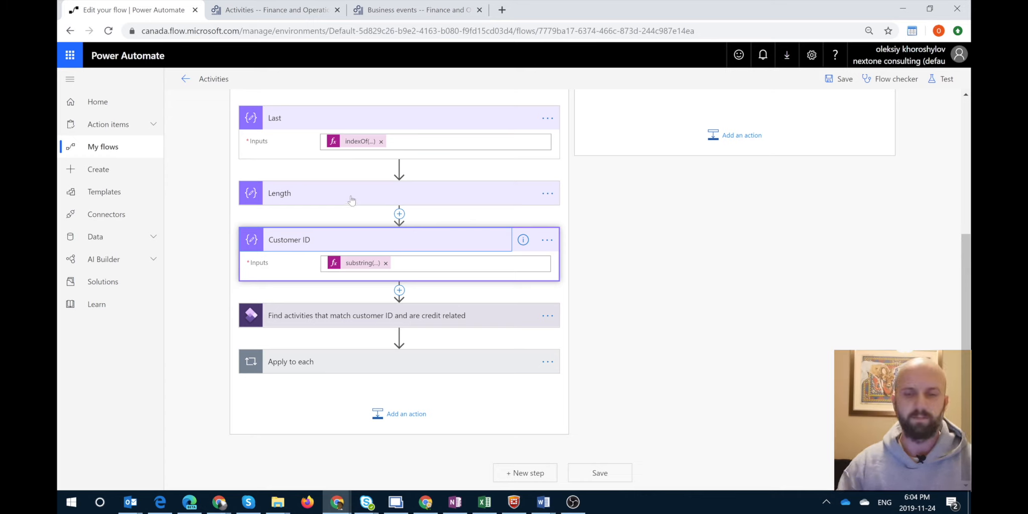
{"action": "left_click", "coordinate": [711, 301]}
- Expand the "Find activities that match customer ID and are credit related" action with its advanced options and inspect its entity name
{"action": "left_click", "coordinate": [364, 314]}
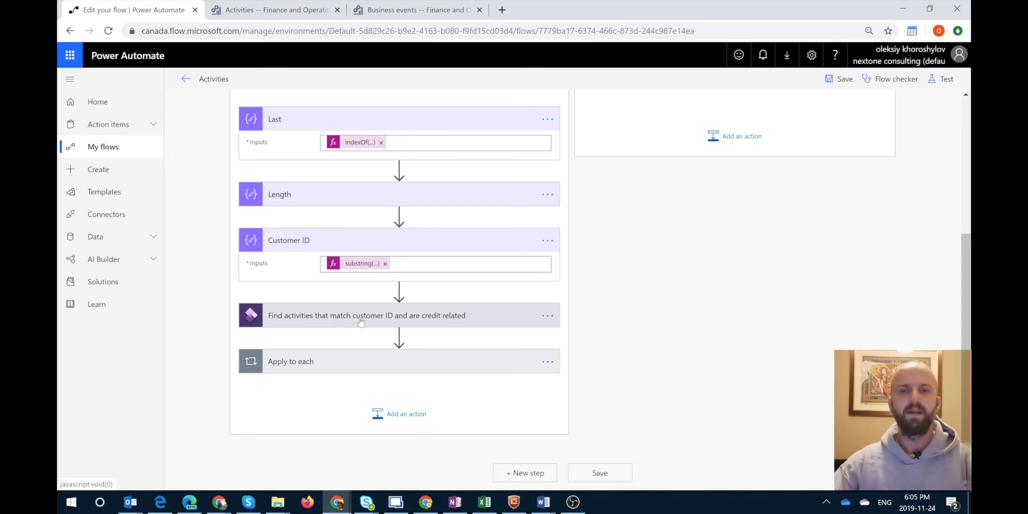
{"action": "left_click", "coordinate": [356, 324]}
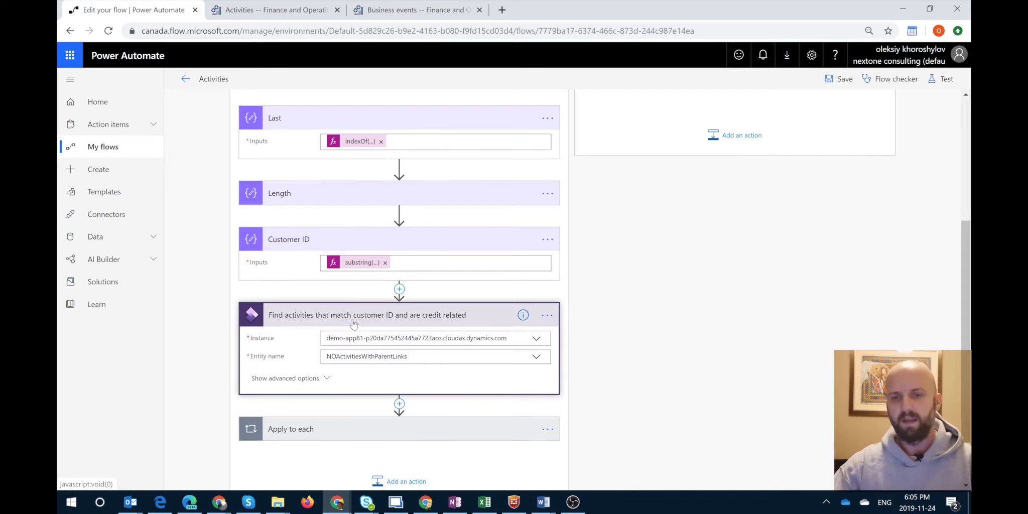
{"action": "left_click", "coordinate": [307, 380]}
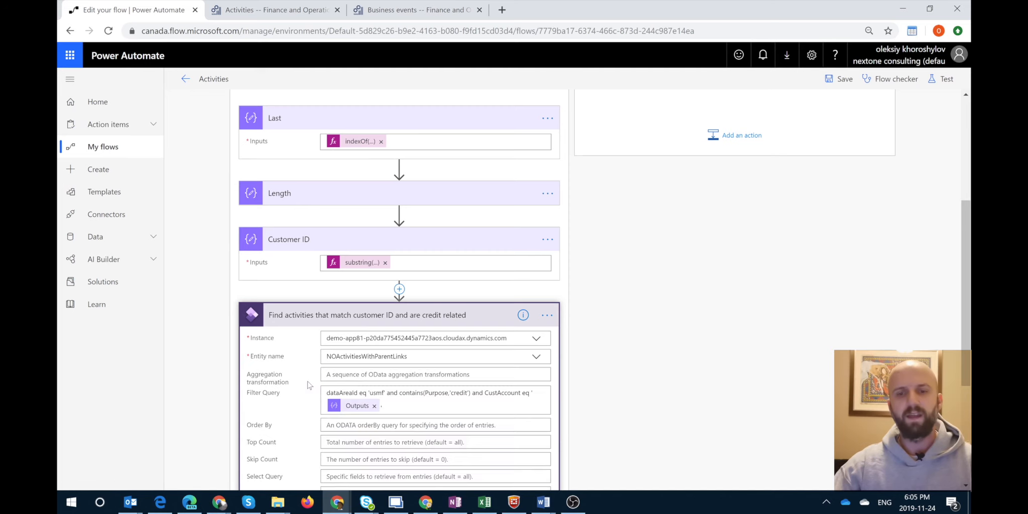
{"action": "scroll", "coordinate": [307, 386], "scroll_direction": "down", "scroll_amount": 2}
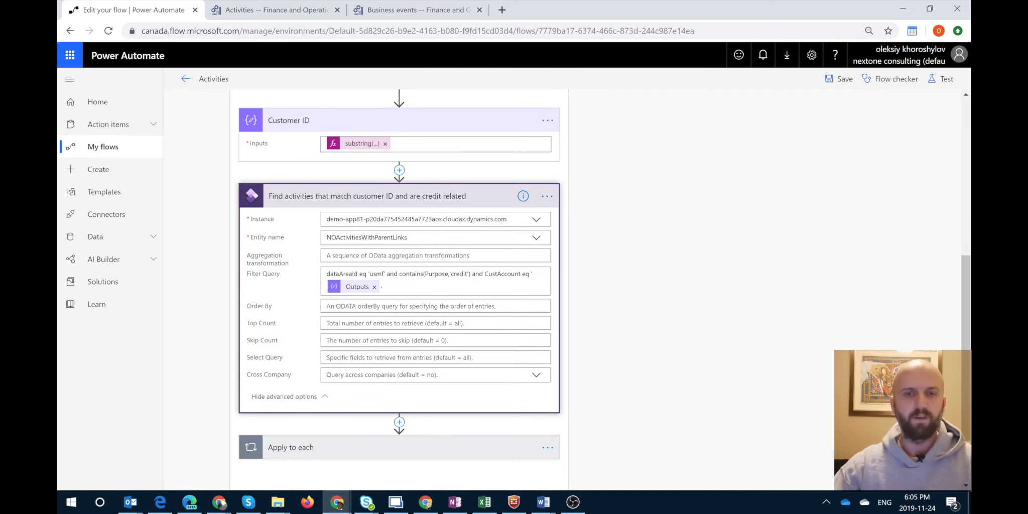
{"action": "left_click_drag", "start_coordinate": [409, 237], "coordinate": [361, 237]}
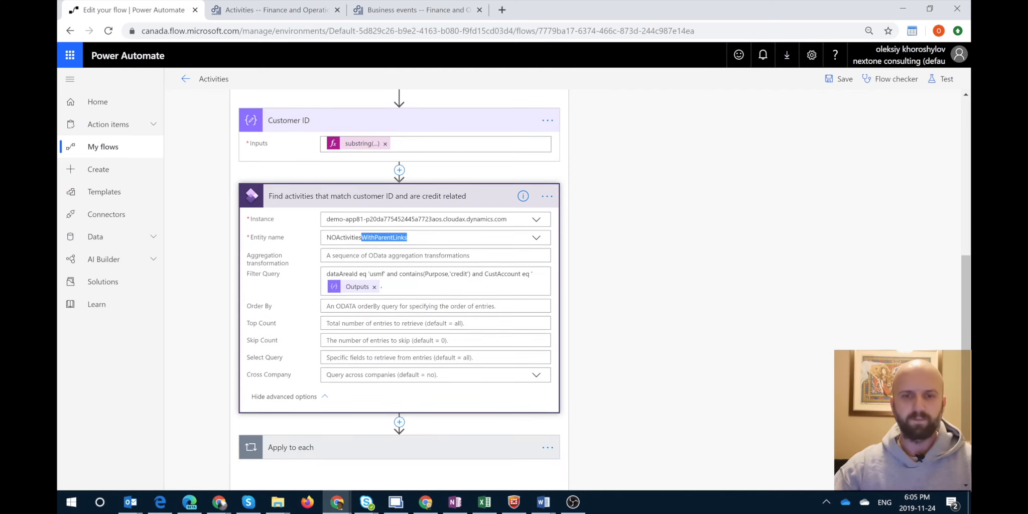
{"action": "left_click", "coordinate": [680, 241]}
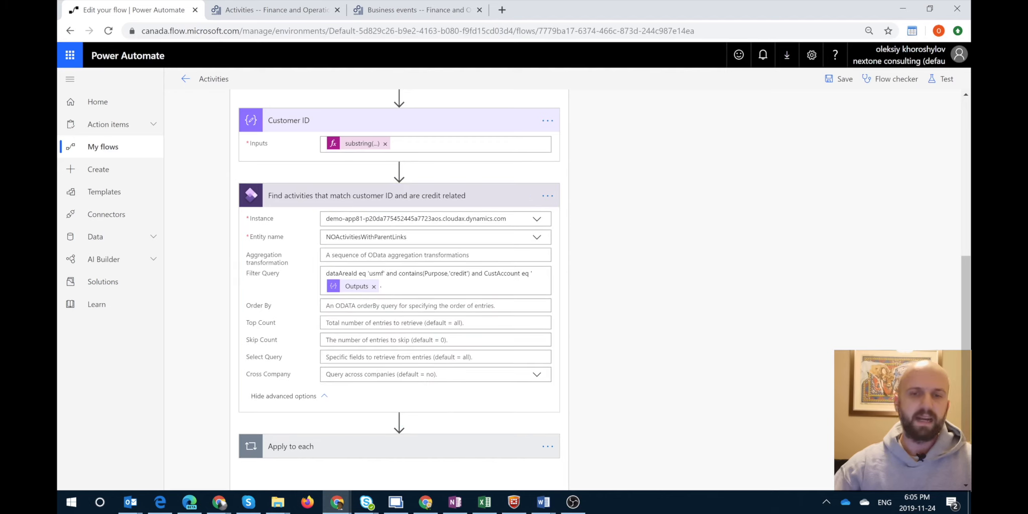
{"action": "left_click", "coordinate": [367, 236]}
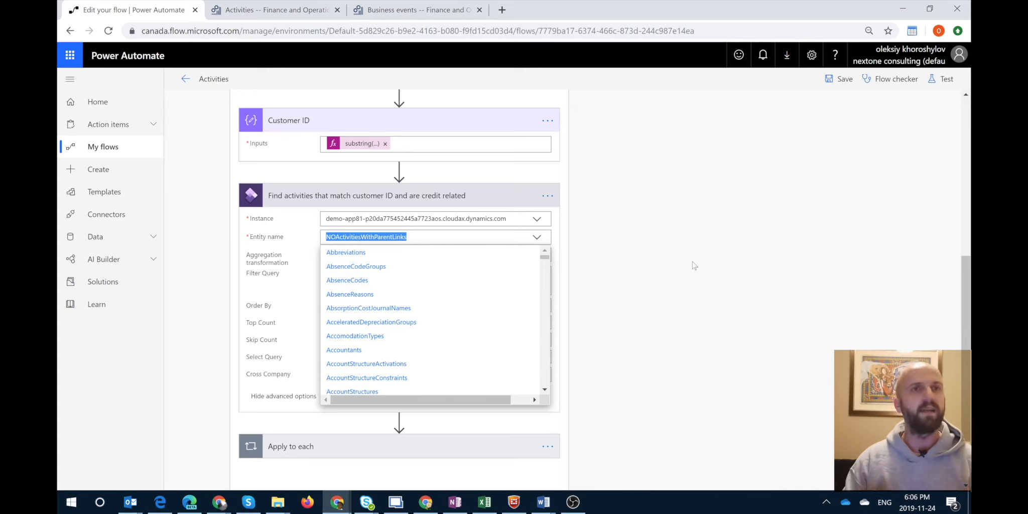
{"action": "left_click", "coordinate": [727, 349]}
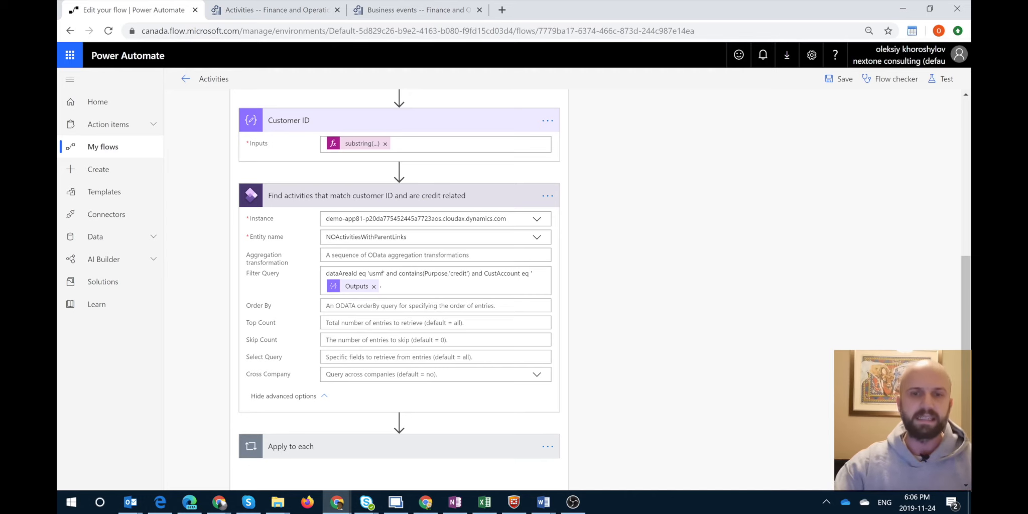
- Examine the action's Filter Query, highlighting its dataAreaId, Purpose and CustAccount conditions one after another
{"action": "left_click", "coordinate": [379, 289]}
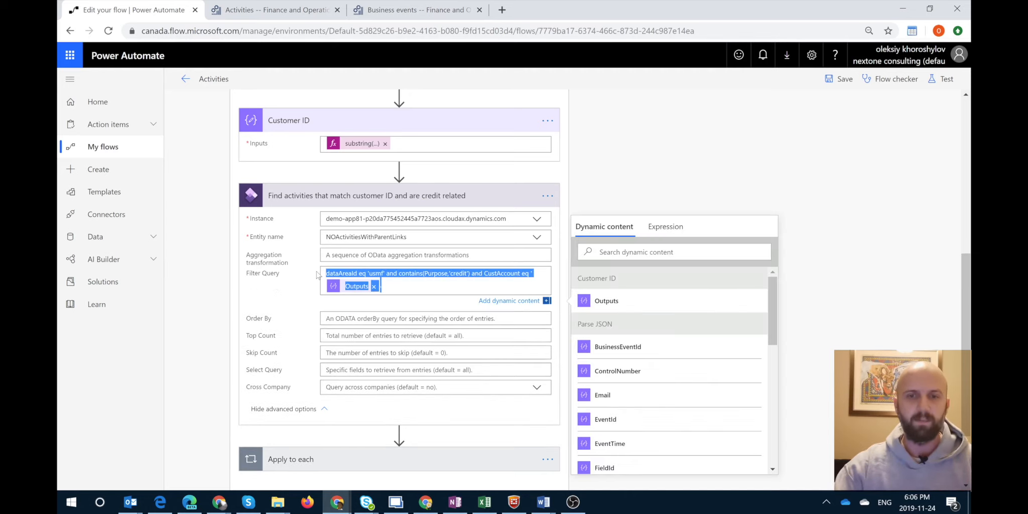
{"action": "left_click", "coordinate": [664, 158]}
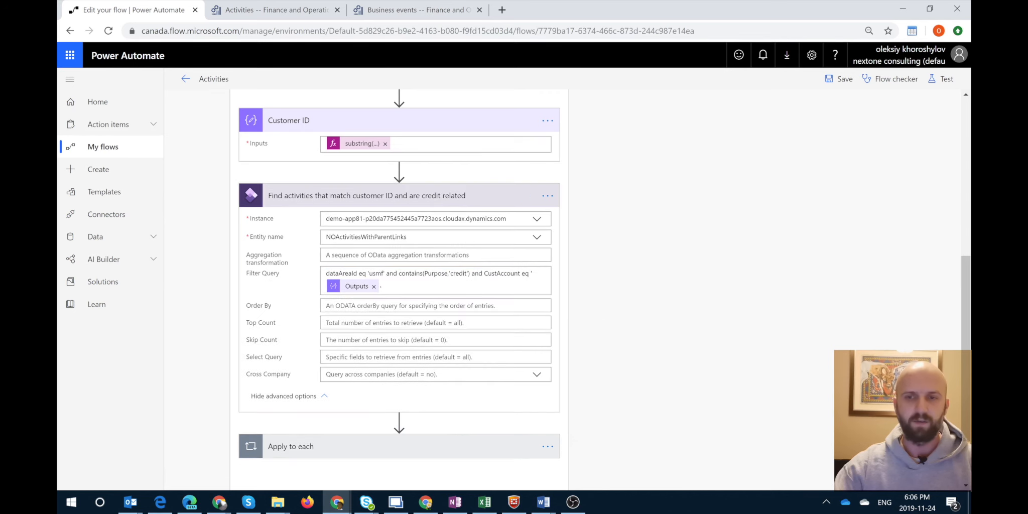
{"action": "left_click_drag", "start_coordinate": [385, 273], "coordinate": [325, 273]}
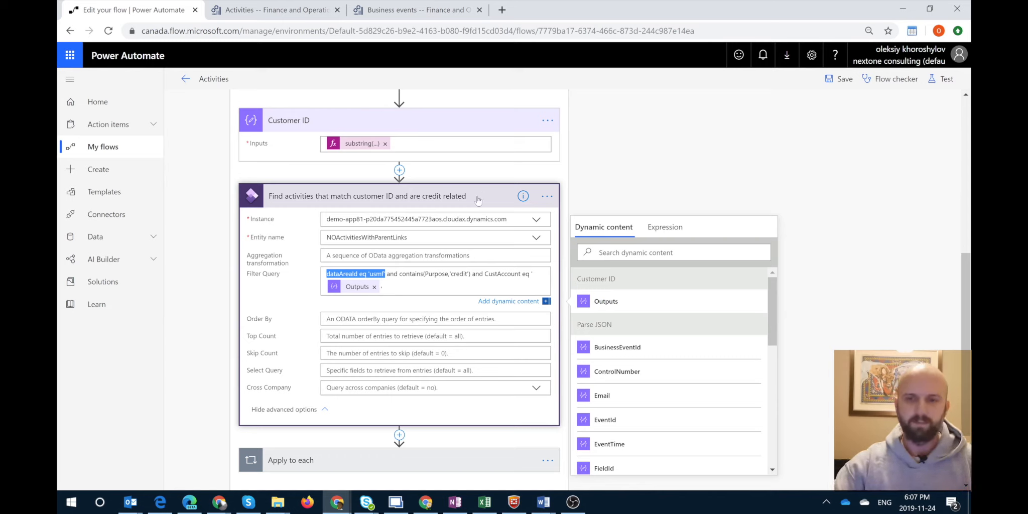
{"action": "left_click_drag", "start_coordinate": [435, 274], "coordinate": [400, 273]}
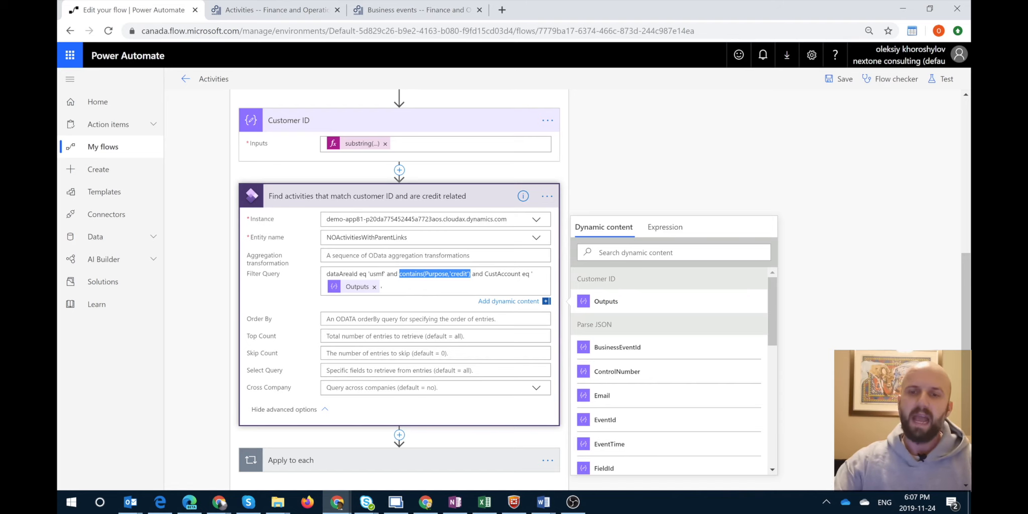
{"action": "left_click_drag", "start_coordinate": [484, 274], "coordinate": [383, 288]}
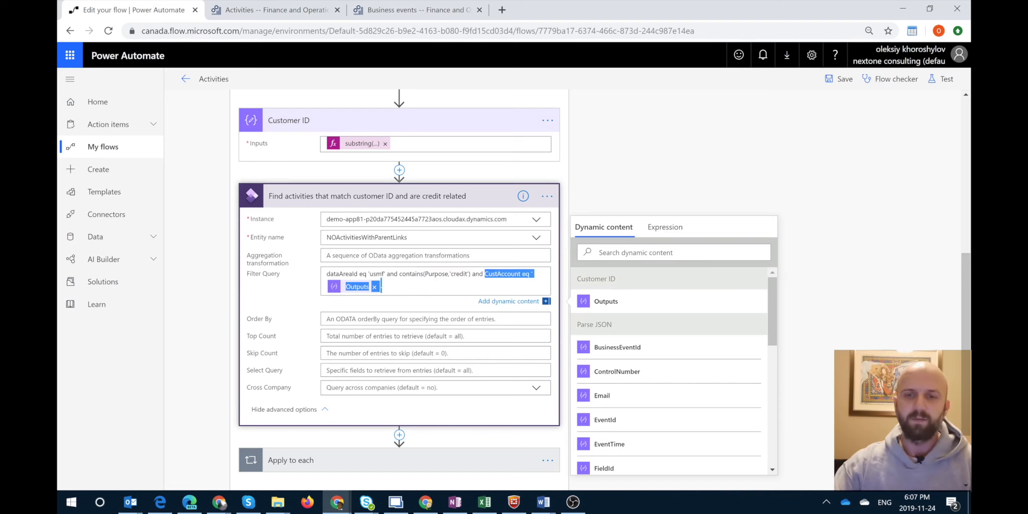
{"action": "left_click", "coordinate": [645, 162]}
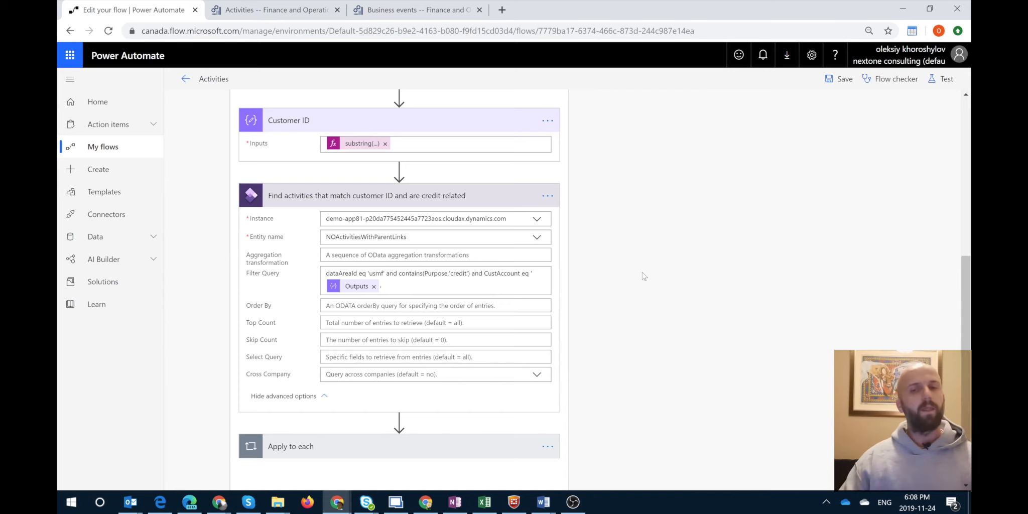
- Expand the Apply to each loop and examine the output it iterates over
{"action": "scroll", "coordinate": [477, 331], "scroll_direction": "down", "scroll_amount": 2}
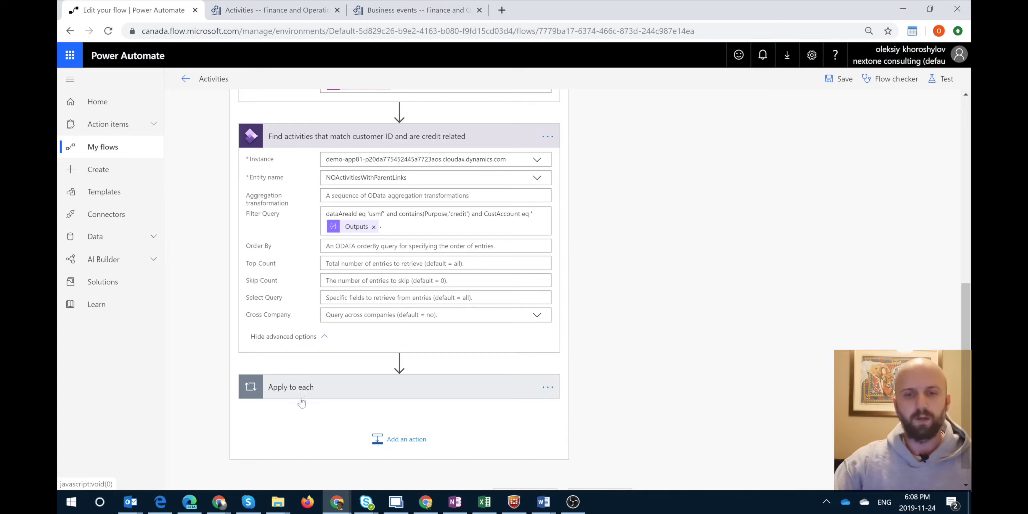
{"action": "left_click", "coordinate": [308, 389]}
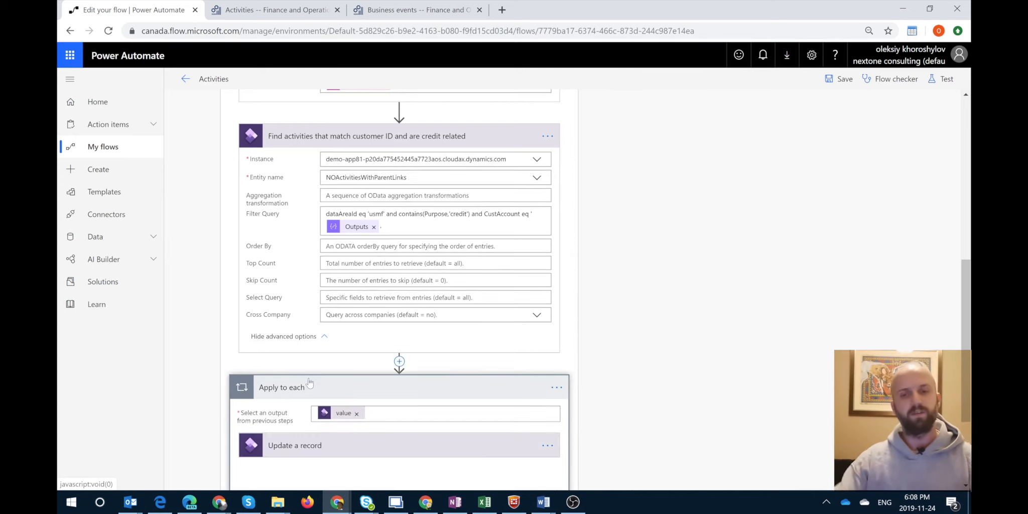
{"action": "scroll", "coordinate": [670, 265], "scroll_direction": "down", "scroll_amount": 4}
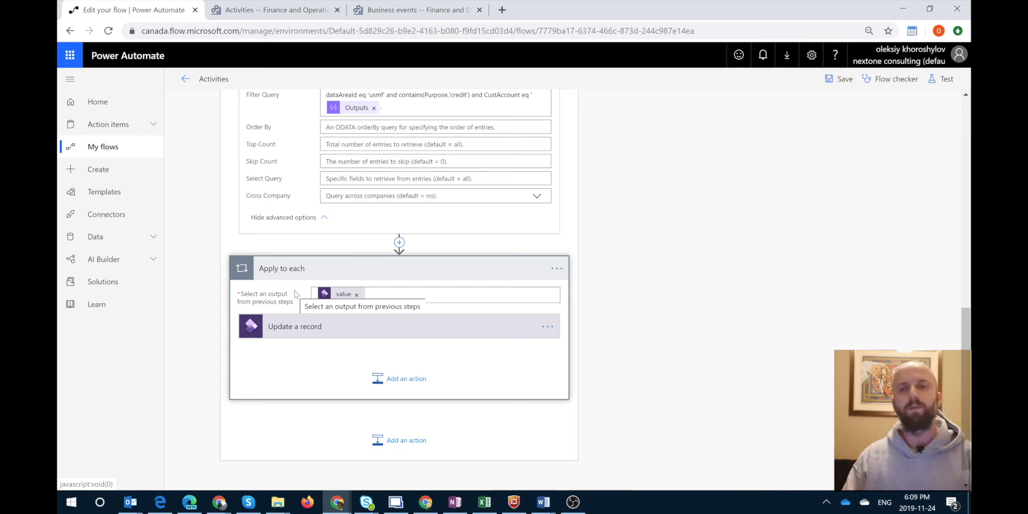
- Expand the Update a record action with its advanced options and highlight its NextOneActivities entity name
{"action": "left_click", "coordinate": [306, 331]}
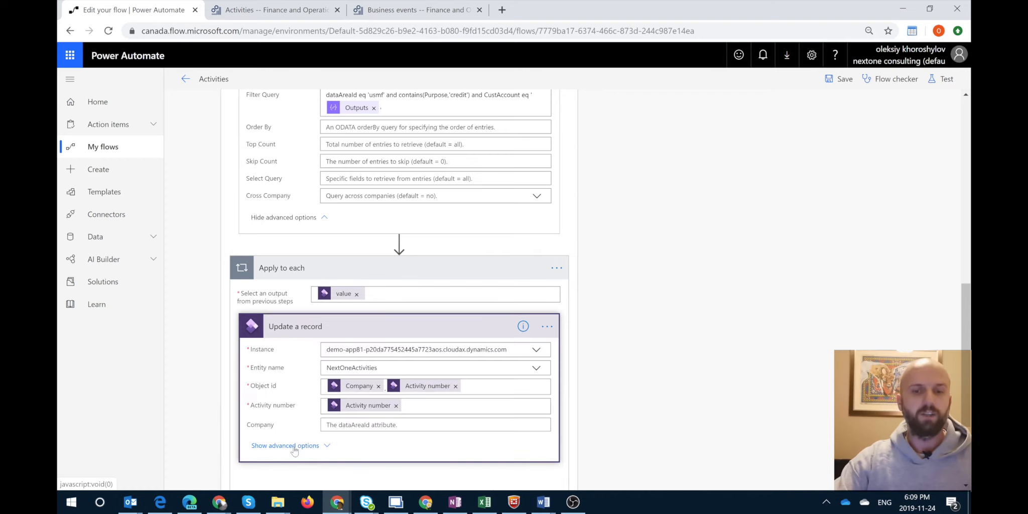
{"action": "left_click", "coordinate": [294, 445]}
{"action": "scroll", "coordinate": [456, 266], "scroll_direction": "down", "scroll_amount": 2}
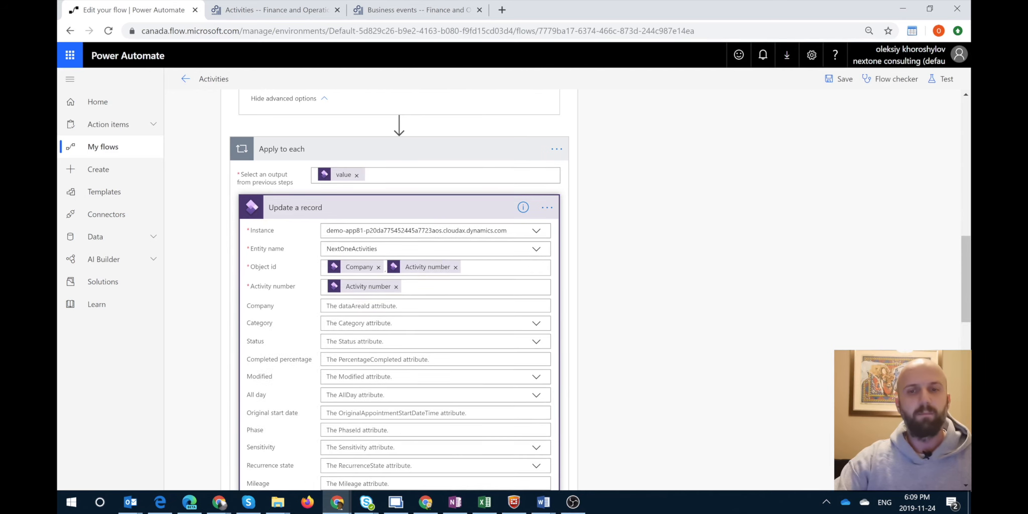
{"action": "left_click_drag", "start_coordinate": [386, 249], "coordinate": [326, 249]}
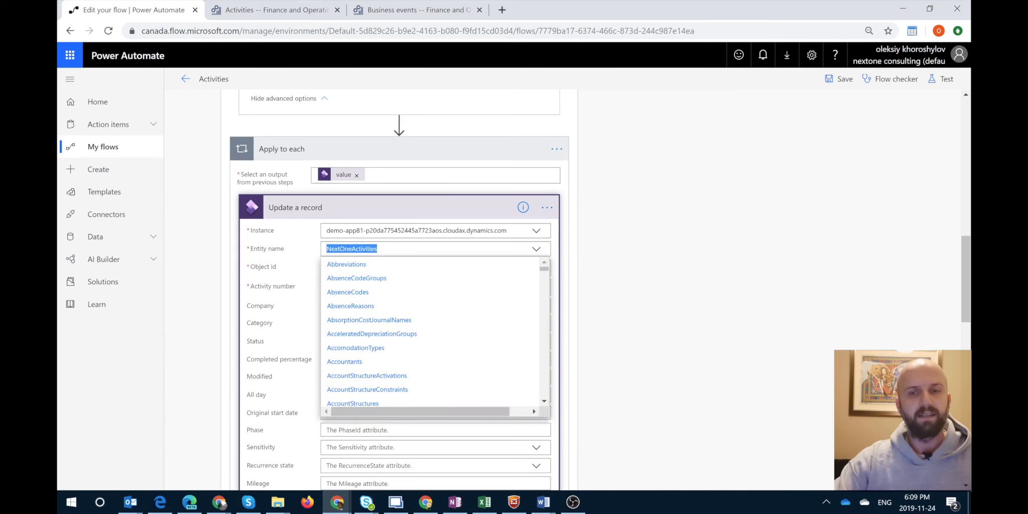
{"action": "left_click", "coordinate": [651, 251]}
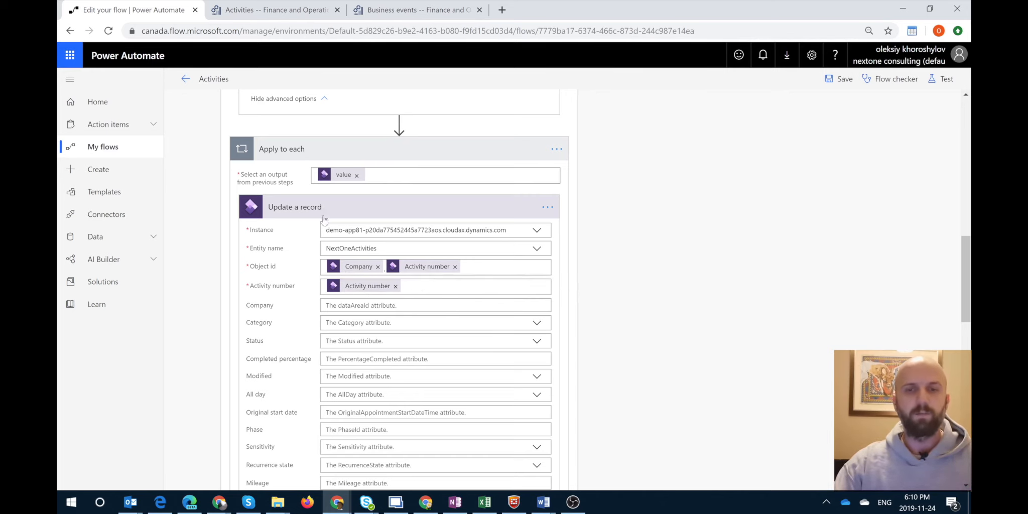
- Examine how the Update a record action's Object id combines Company and Activity number, comparing it with the preceding find-activities action
{"action": "scroll", "coordinate": [343, 223], "scroll_direction": "up", "scroll_amount": 1}
{"action": "scroll", "coordinate": [332, 221], "scroll_direction": "up", "scroll_amount": 4}
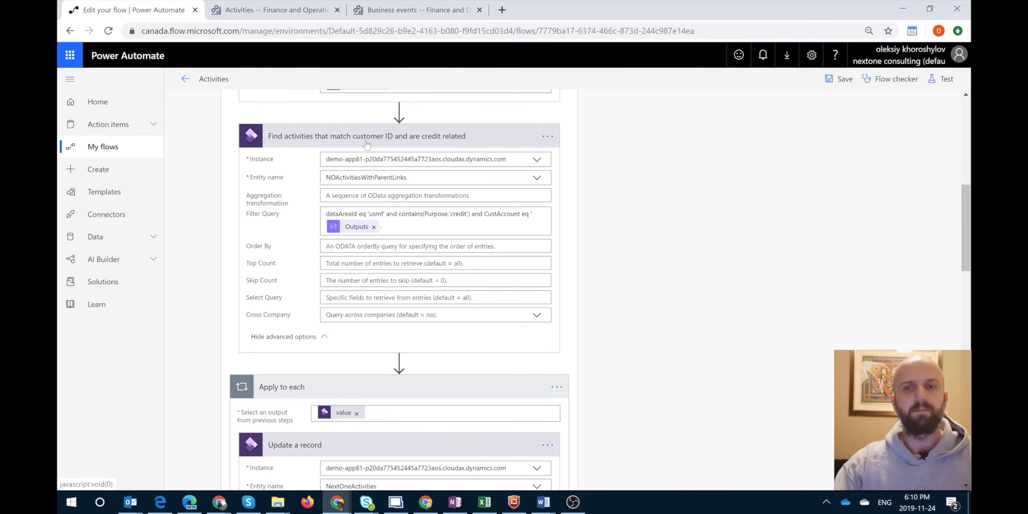
{"action": "scroll", "coordinate": [349, 349], "scroll_direction": "down", "scroll_amount": 2}
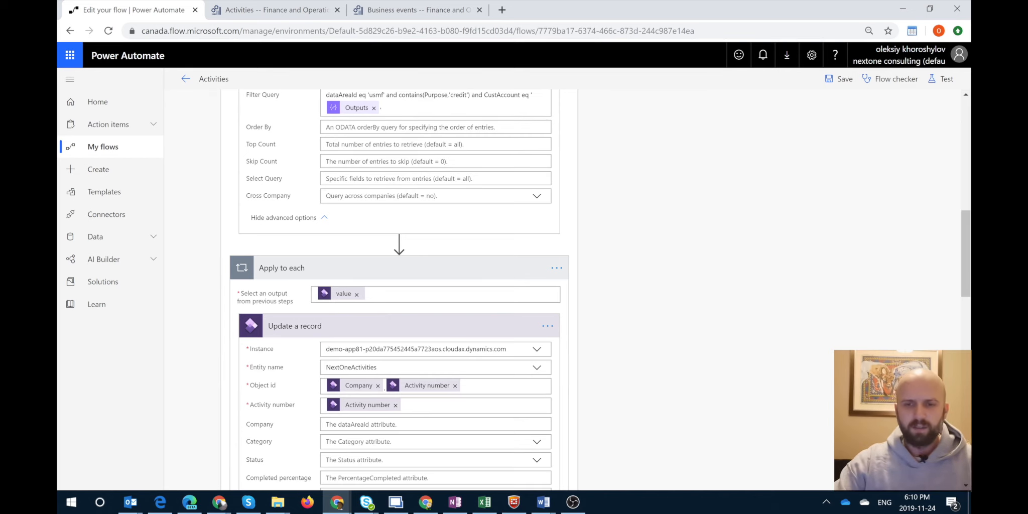
{"action": "left_click", "coordinate": [502, 386]}
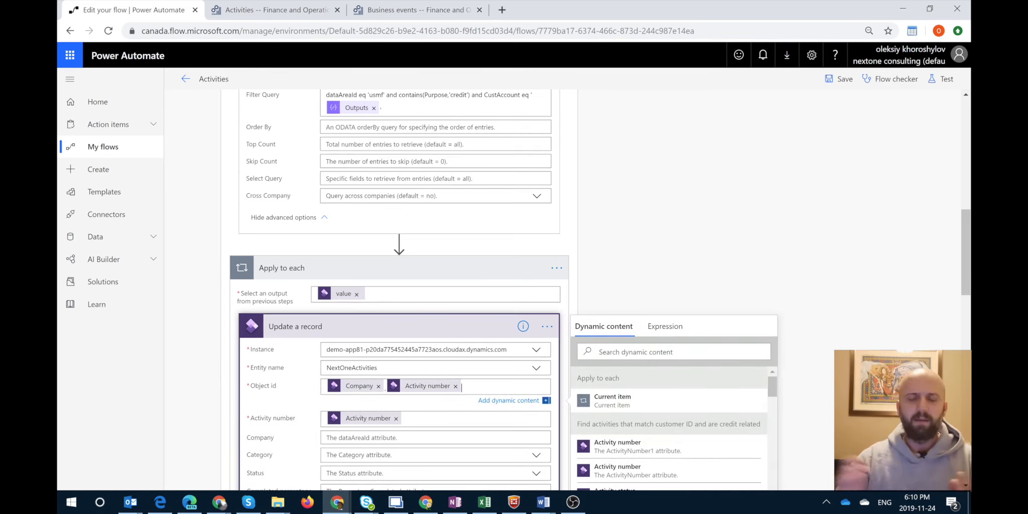
{"action": "scroll", "coordinate": [519, 389], "scroll_direction": "down", "scroll_amount": 1}
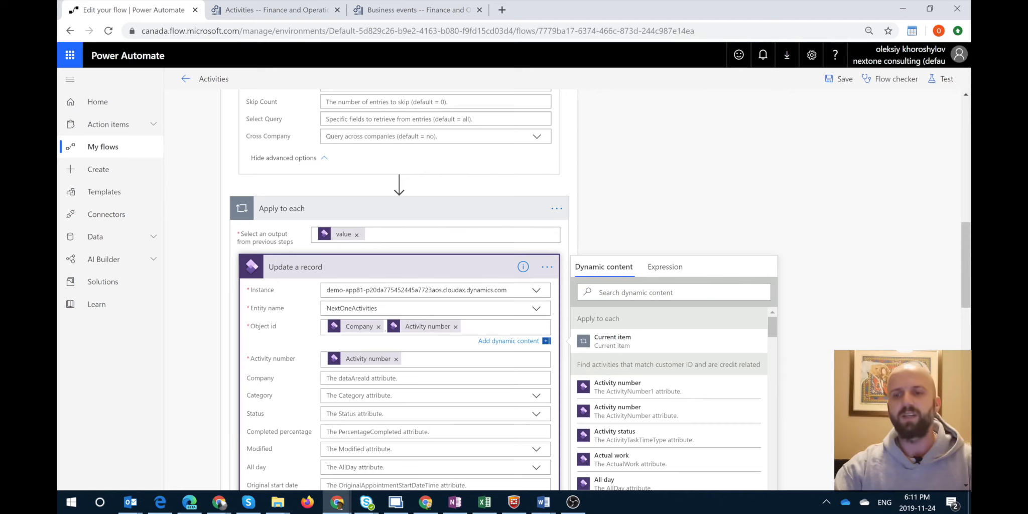
{"action": "scroll", "coordinate": [613, 307], "scroll_direction": "up", "scroll_amount": 3}
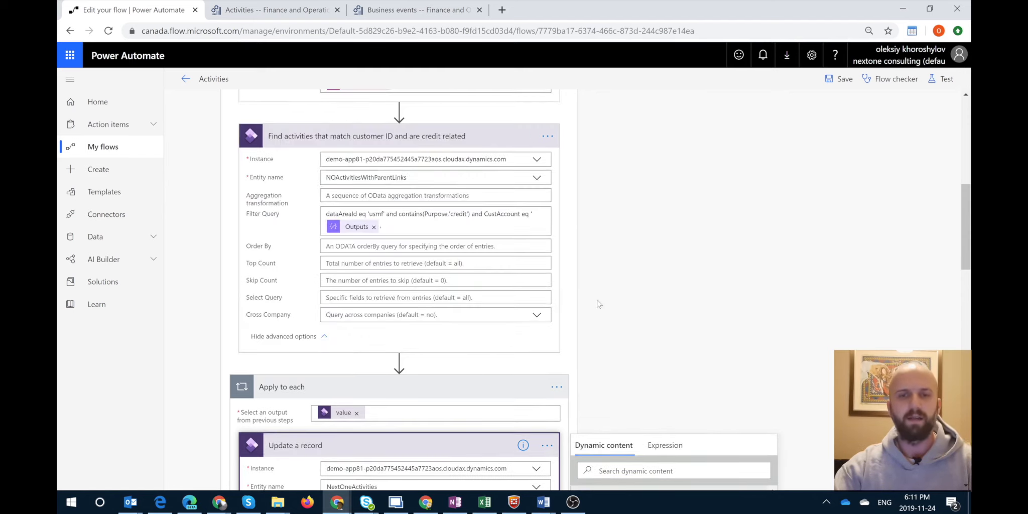
{"action": "scroll", "coordinate": [487, 138], "scroll_direction": "down", "scroll_amount": 4}
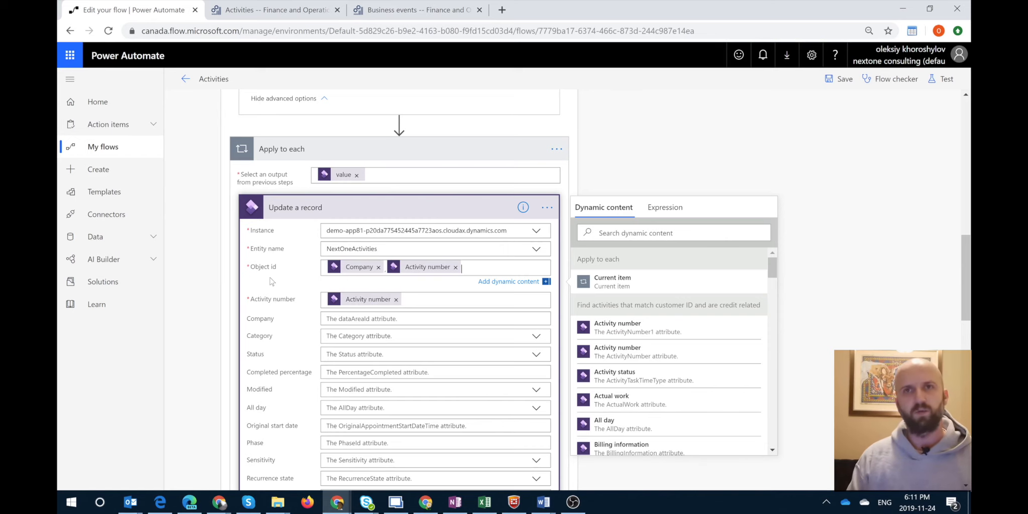
- Clear the stray text from the Resources field of the Update a record action
{"action": "scroll", "coordinate": [289, 271], "scroll_direction": "down", "scroll_amount": 3}
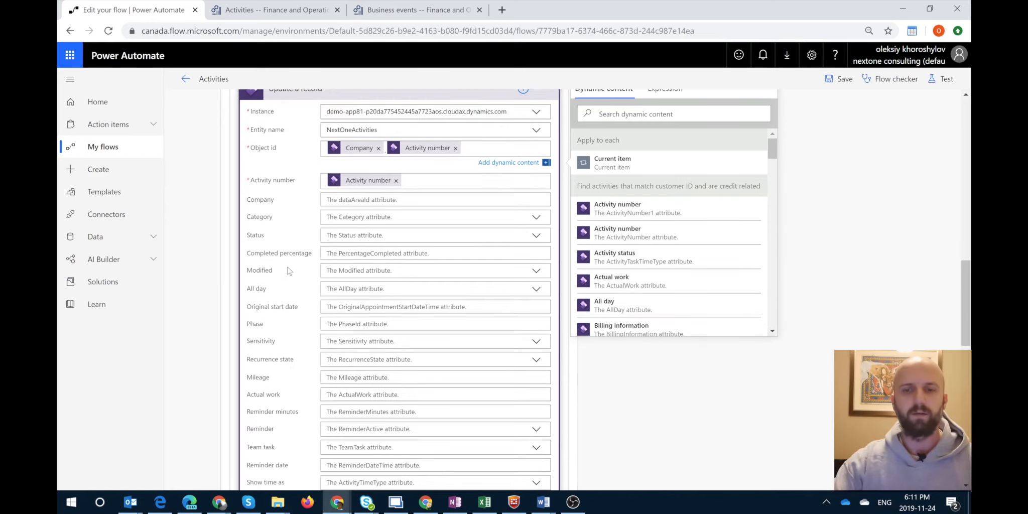
{"action": "scroll", "coordinate": [288, 271], "scroll_direction": "down", "scroll_amount": 3}
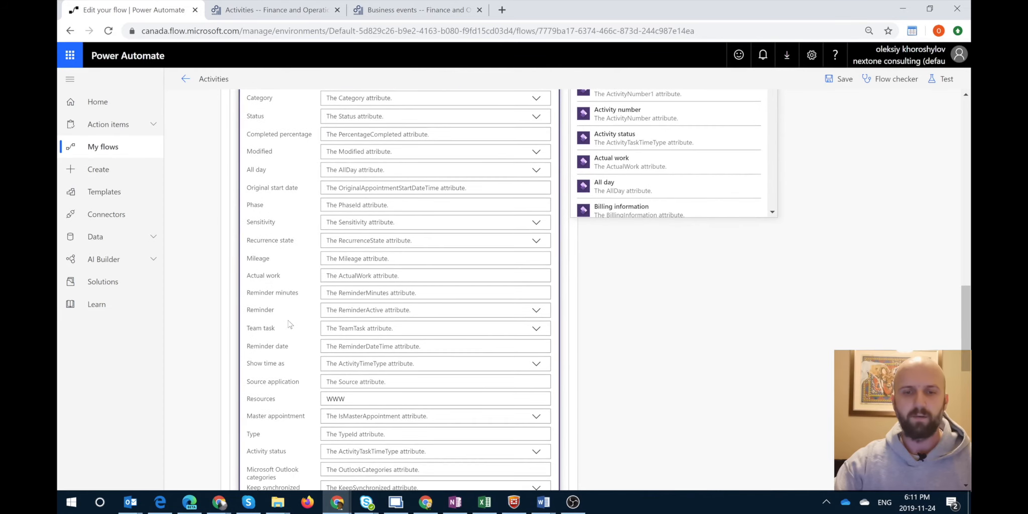
{"action": "double_click", "coordinate": [335, 398]}
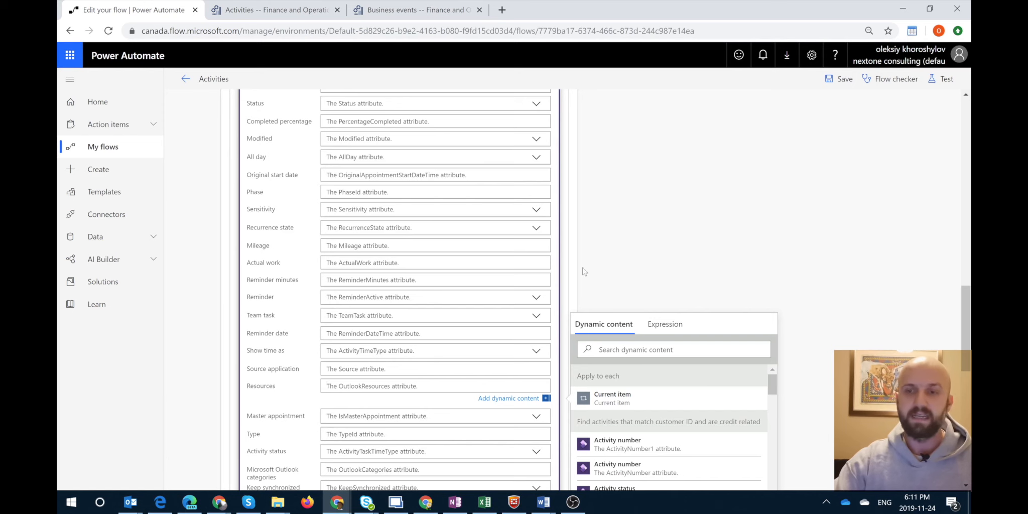
{"action": "left_click", "coordinate": [634, 256]}
- Examine the Closed setting and the remaining attributes of the Update a record action through to the end of the flow
{"action": "scroll", "coordinate": [640, 260], "scroll_direction": "down", "scroll_amount": 2}
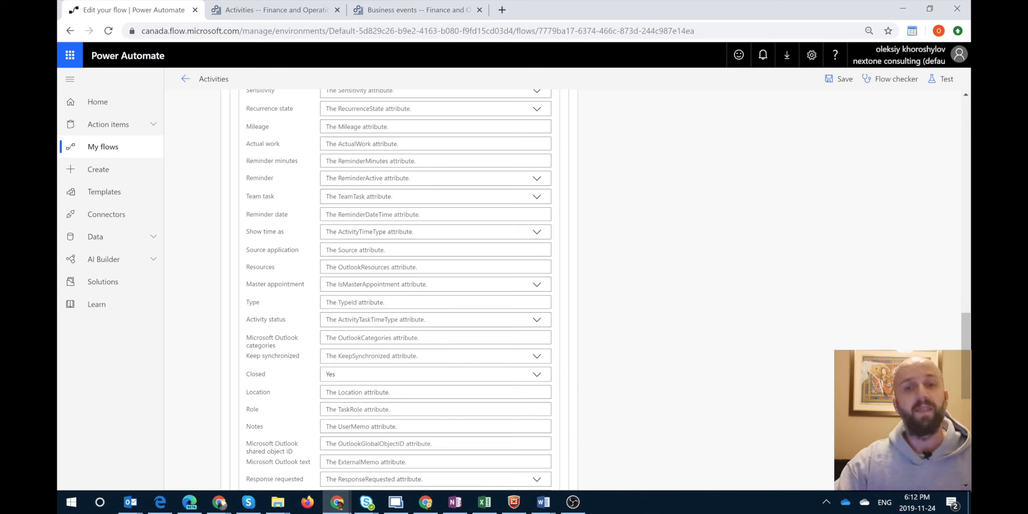
{"action": "scroll", "coordinate": [602, 312], "scroll_direction": "down", "scroll_amount": 5}
{"action": "scroll", "coordinate": [603, 312], "scroll_direction": "down", "scroll_amount": 2}
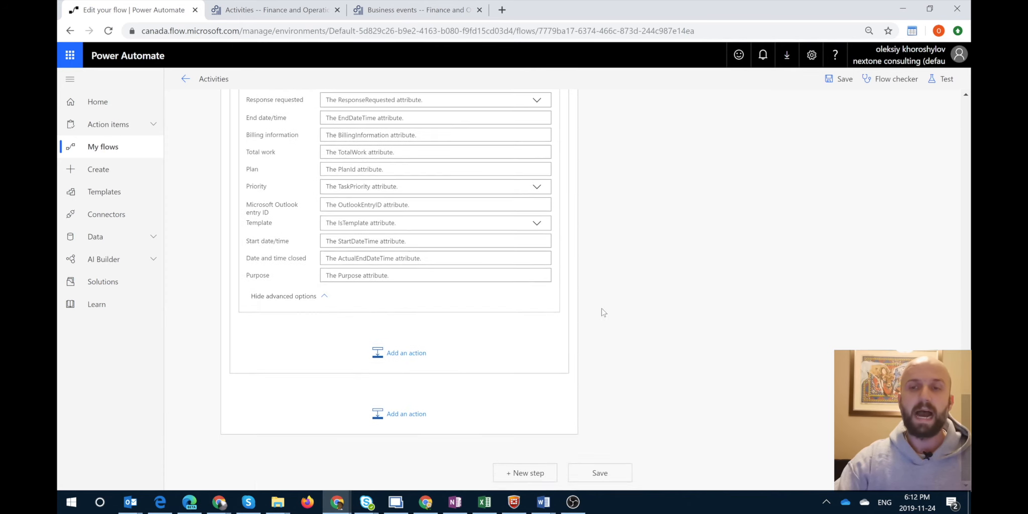
{"action": "scroll", "coordinate": [603, 312], "scroll_direction": "up", "scroll_amount": 4}
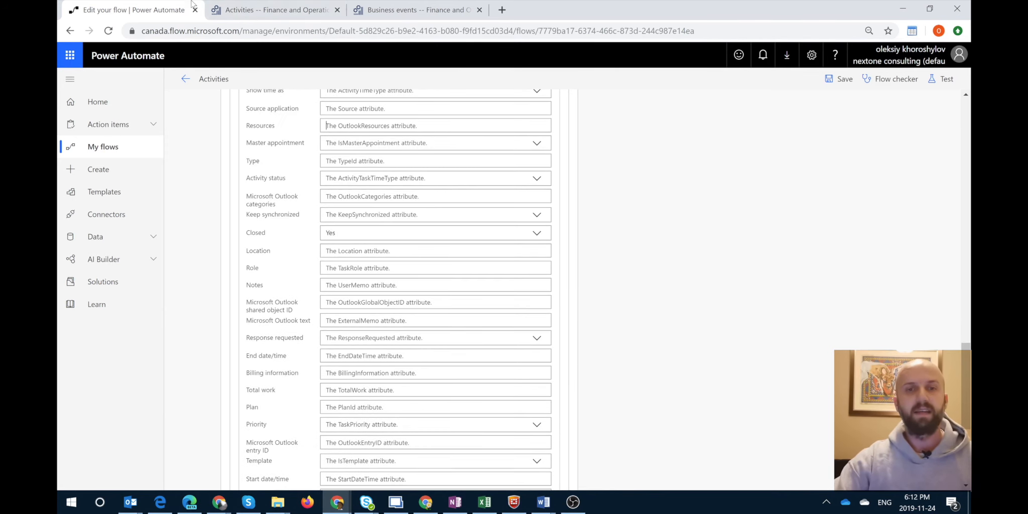
- Revisit the Activities list in Finance and Operations and bring up the Business events catalog
{"action": "left_click", "coordinate": [256, 10]}
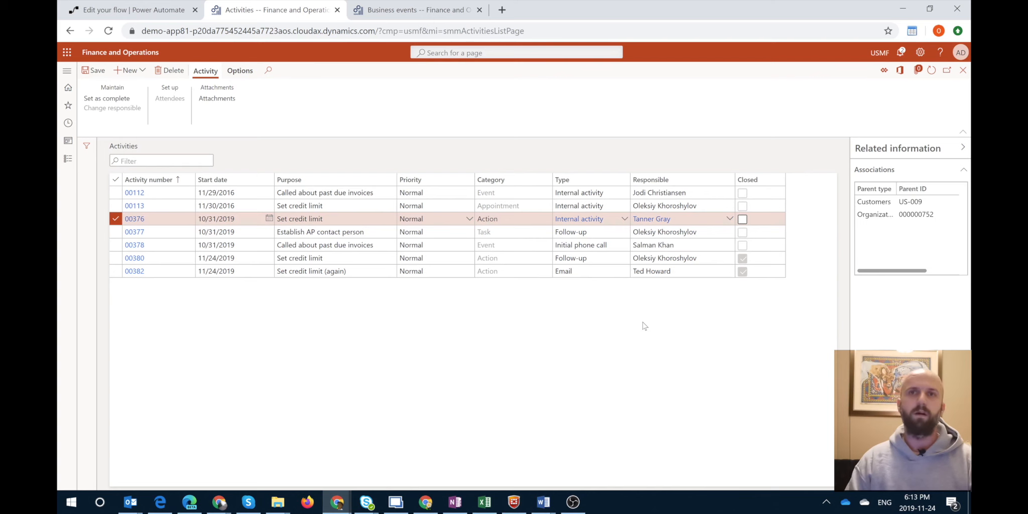
{"action": "left_click", "coordinate": [133, 10]}
{"action": "left_click", "coordinate": [406, 7]}
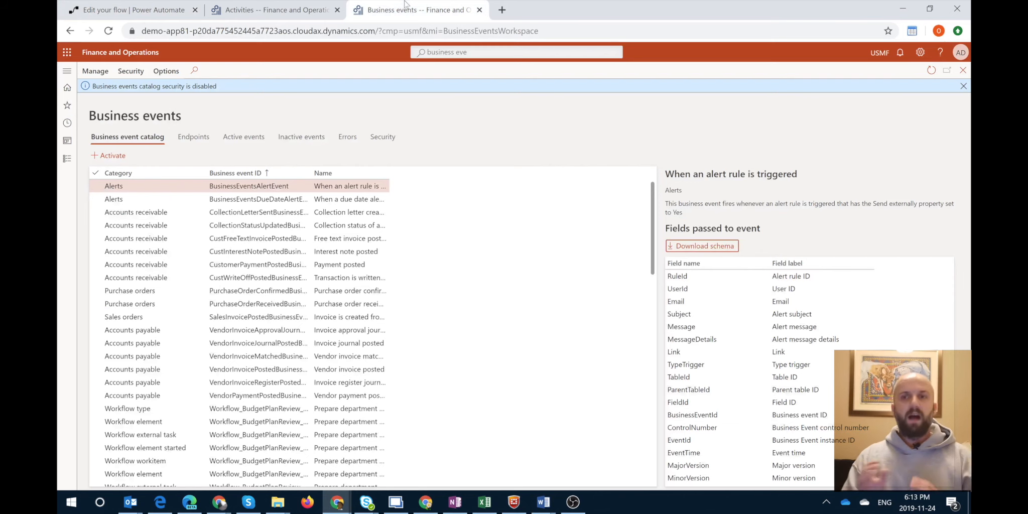